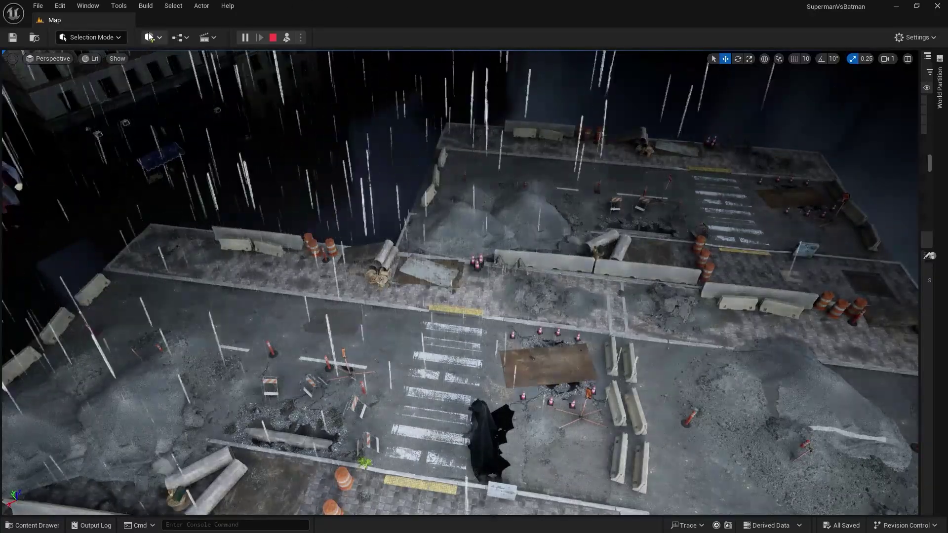
Step: Look over the rainy street scene while the simulation runs, and stop the simulation
click(149, 37)
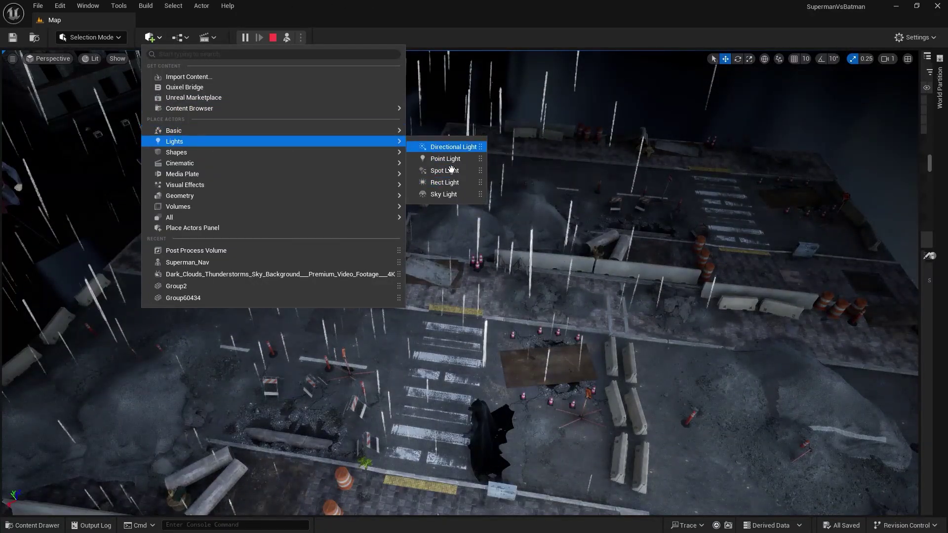
right_drag(444, 237, 429, 196)
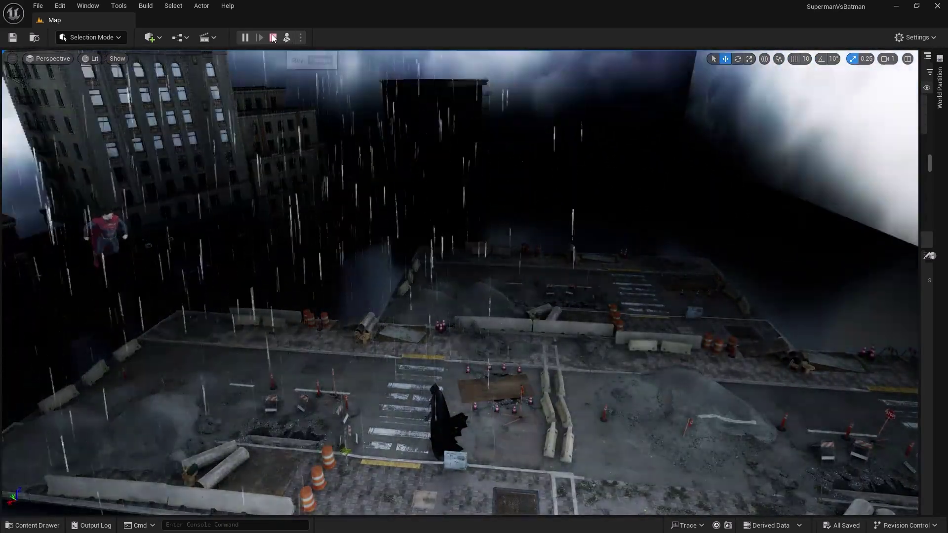
key(Escape)
right_drag(459, 282, 461, 270)
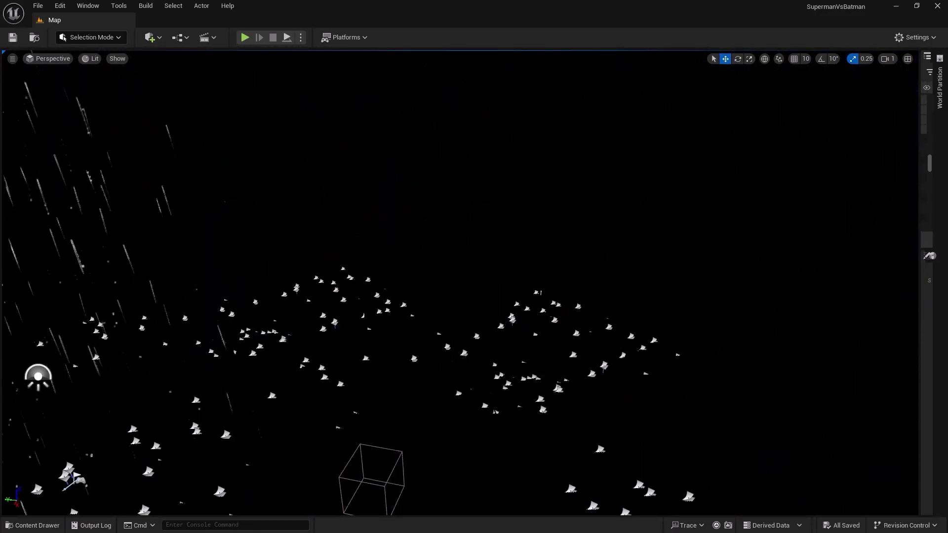
right_drag(461, 270, 441, 259)
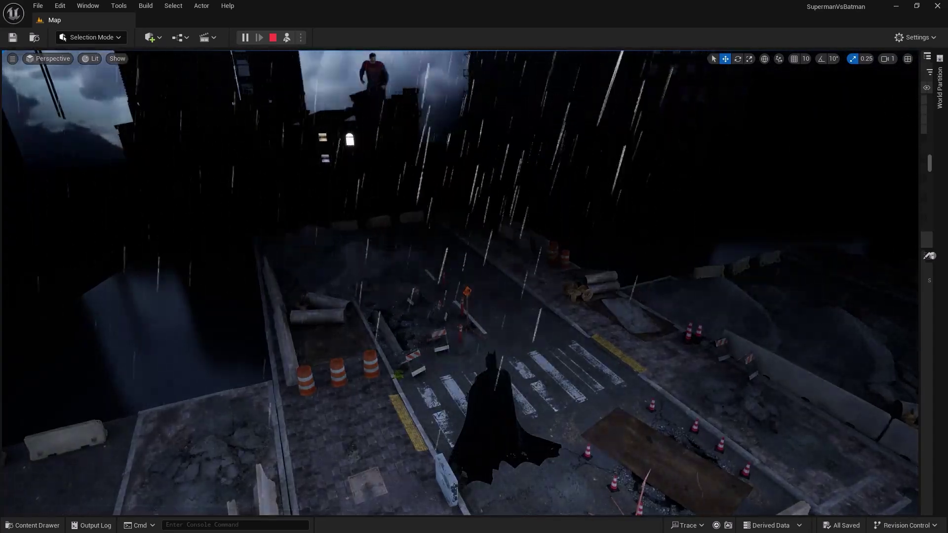
key(Escape)
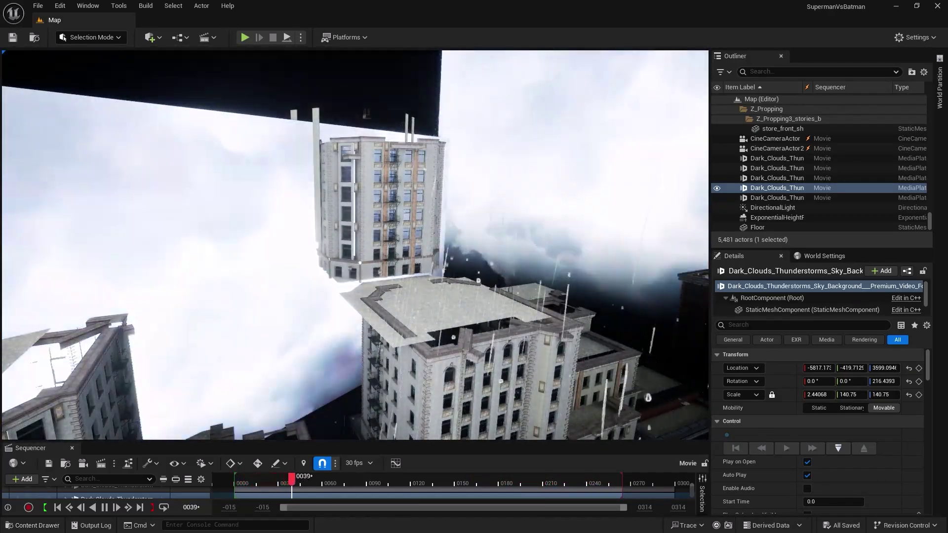
Step: Preview the Dark_Clouds_Thunderstorms file media source from the Tools folder and close its editor
click(30, 525)
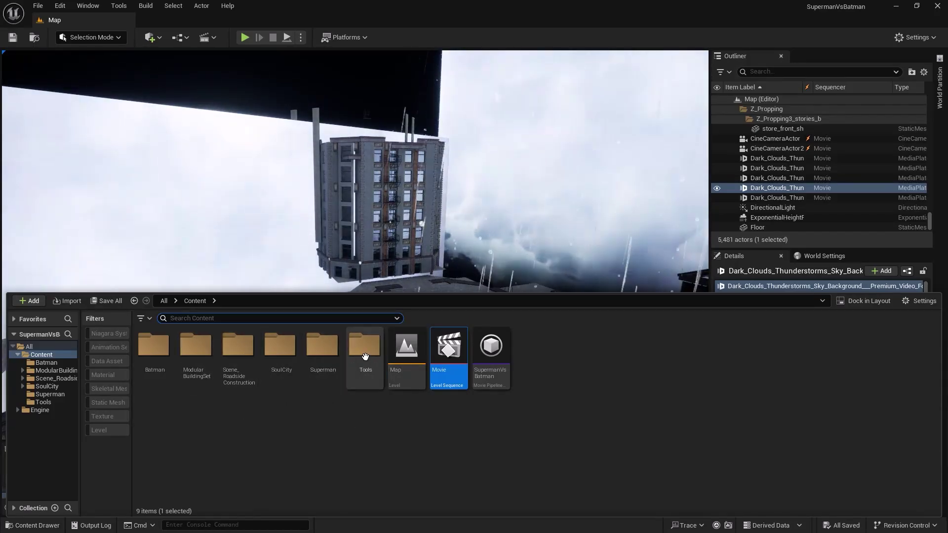
double_click(365, 347)
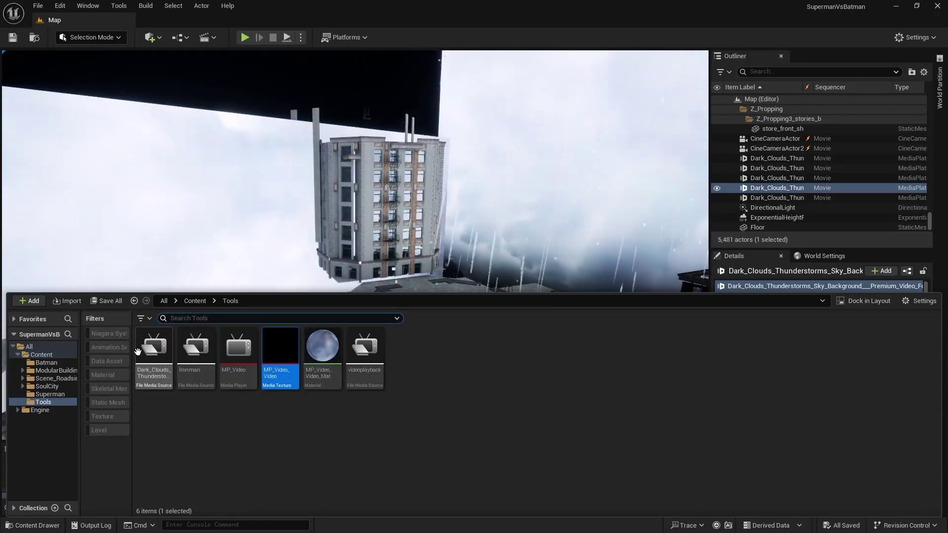
double_click(148, 352)
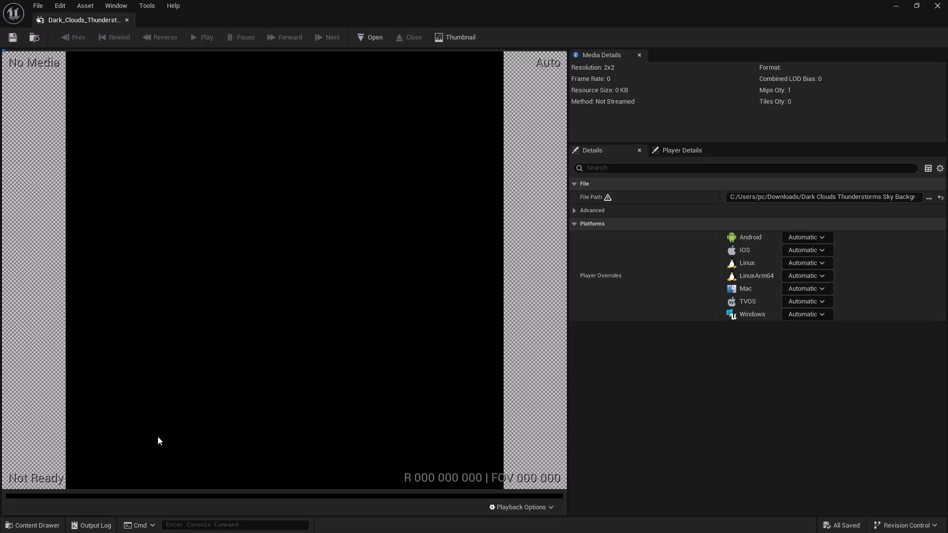
click(374, 38)
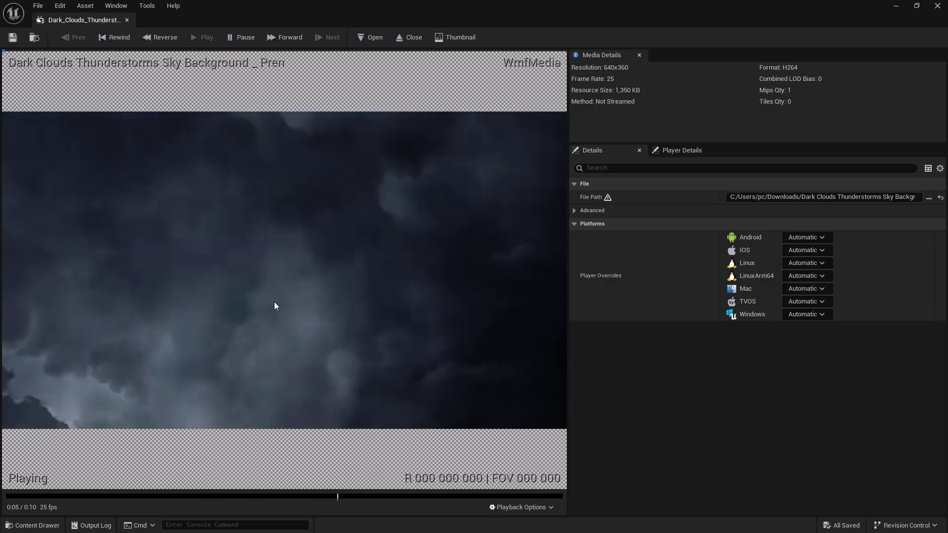
click(127, 19)
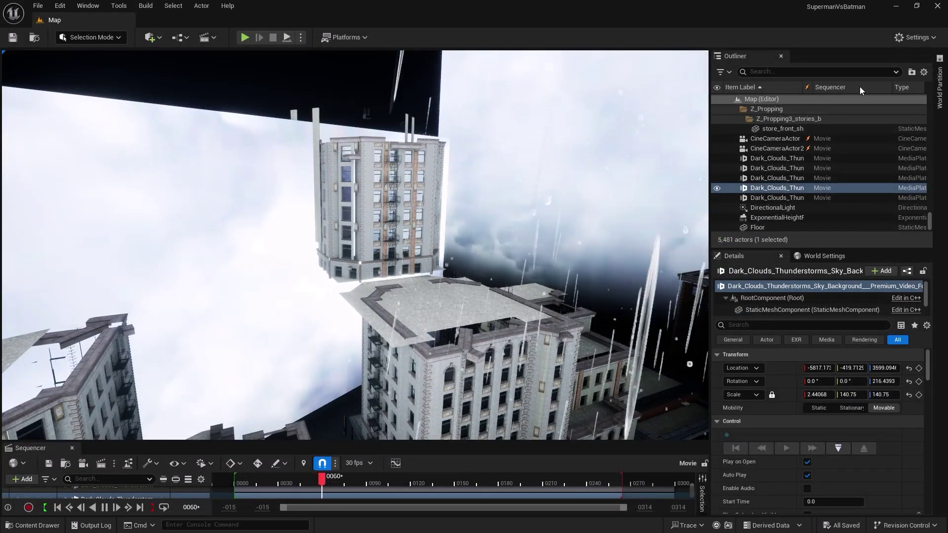
Step: Look up the MegaLights rendering option in the project settings and close the settings
click(917, 37)
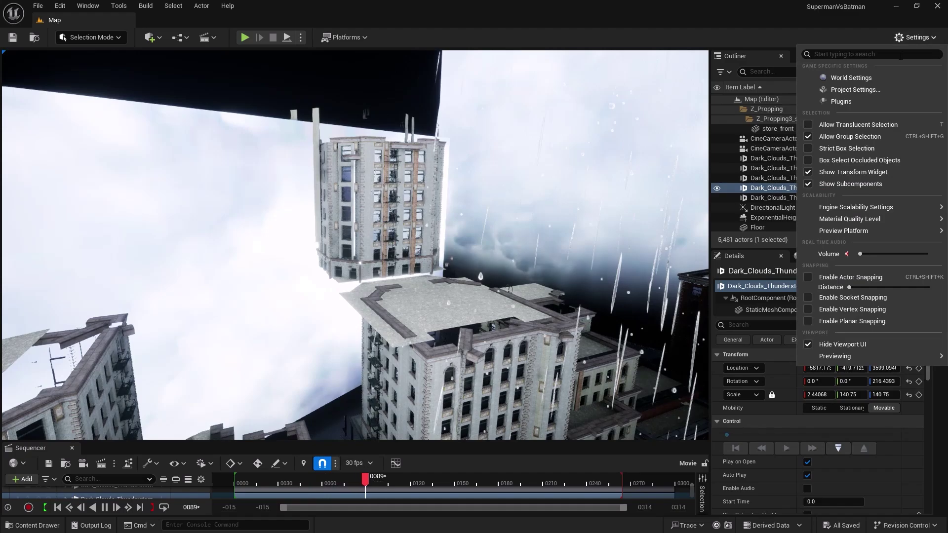
click(855, 91)
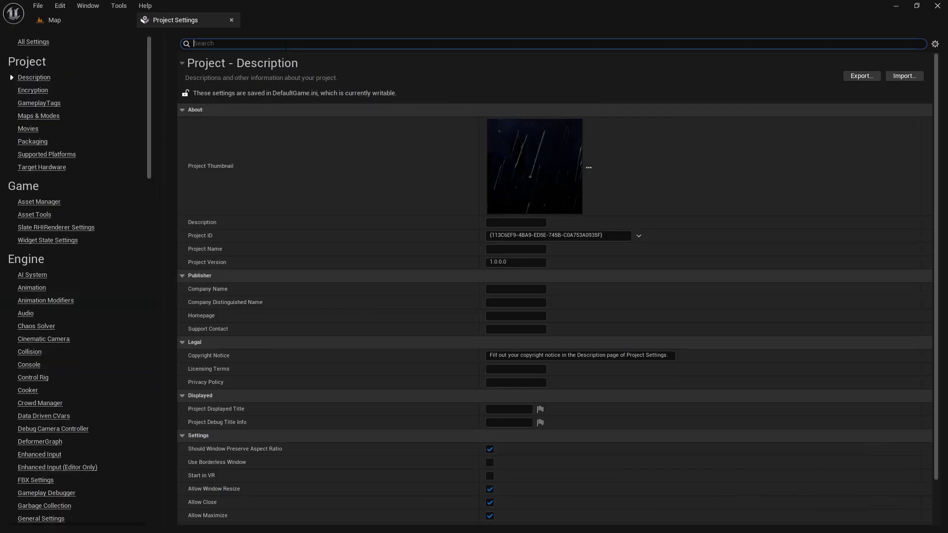
text(megal)
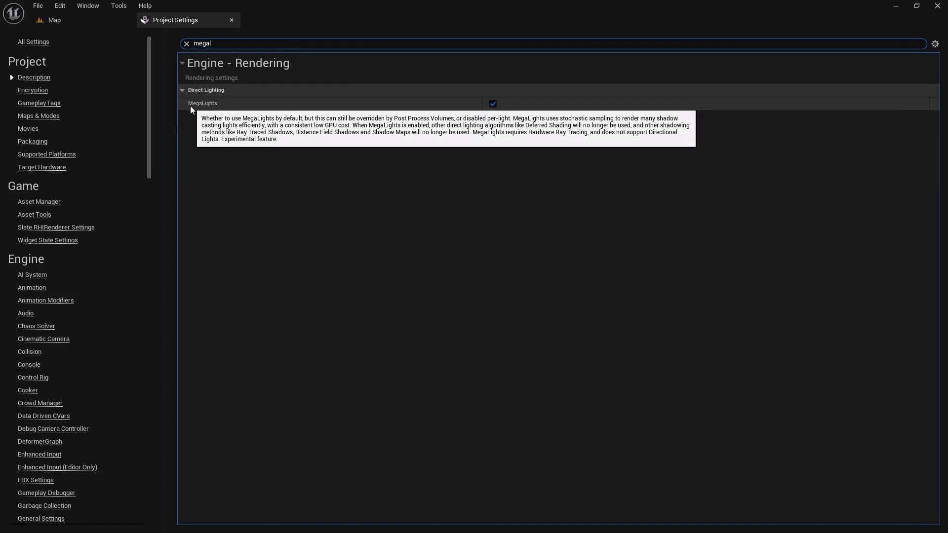
click(232, 20)
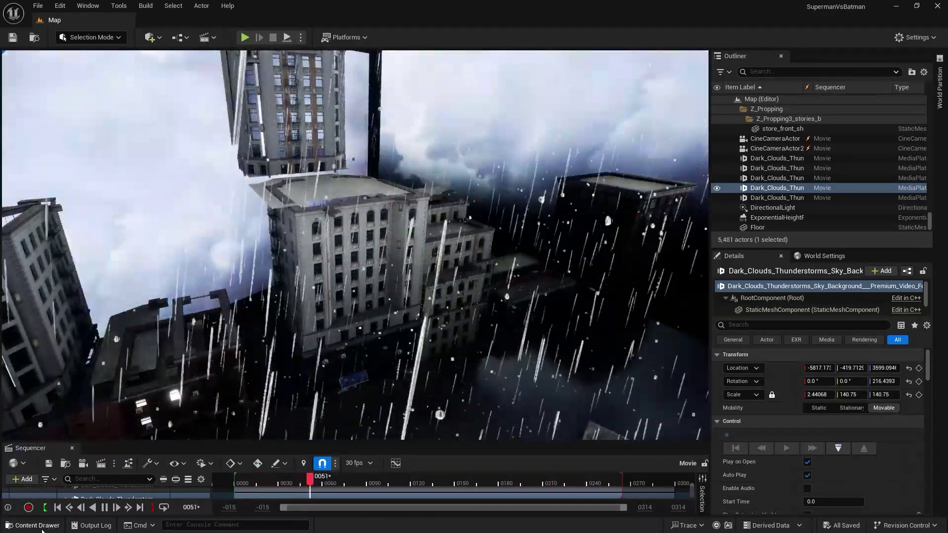
Step: Create a Media Player with a linked video output MediaTexture in the Tools folder and name it MP_Clouds
click(32, 525)
right_click(444, 433)
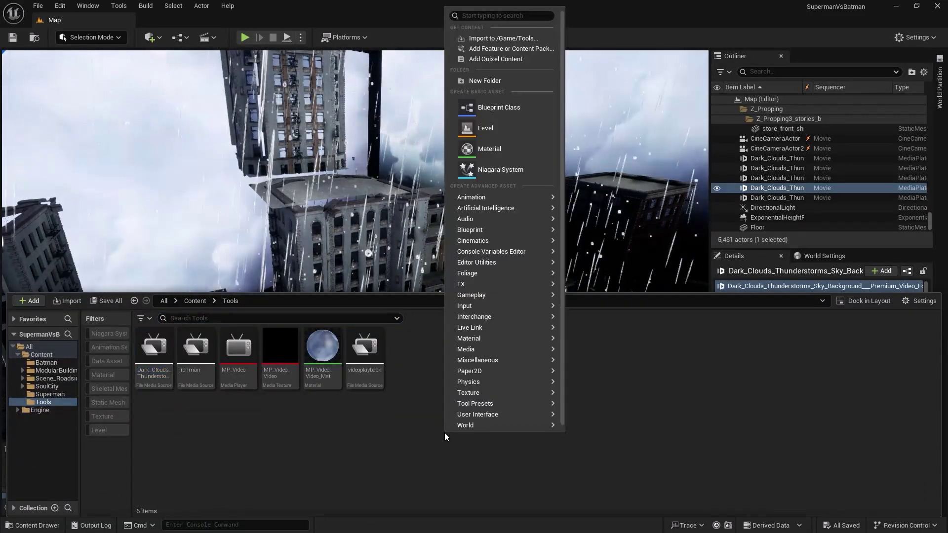
mouse_move(506, 282)
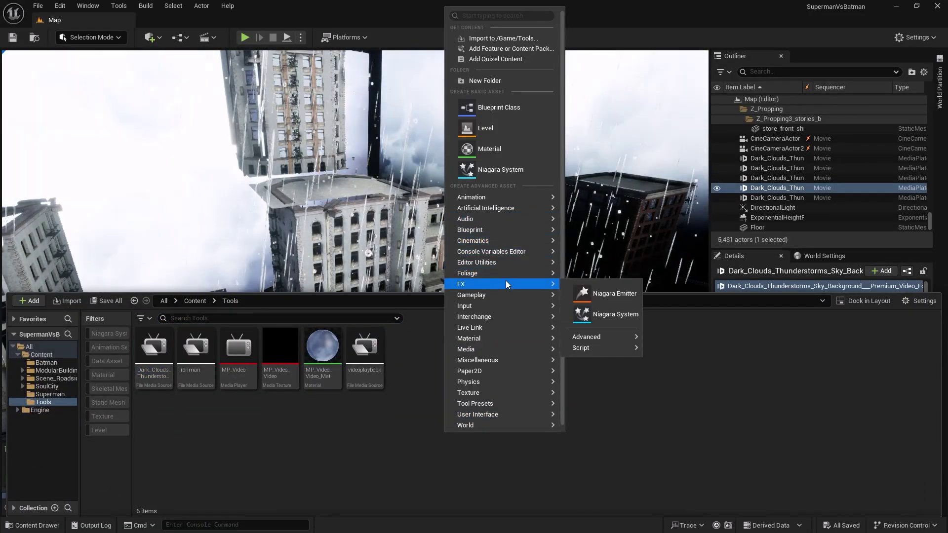
mouse_move(504, 348)
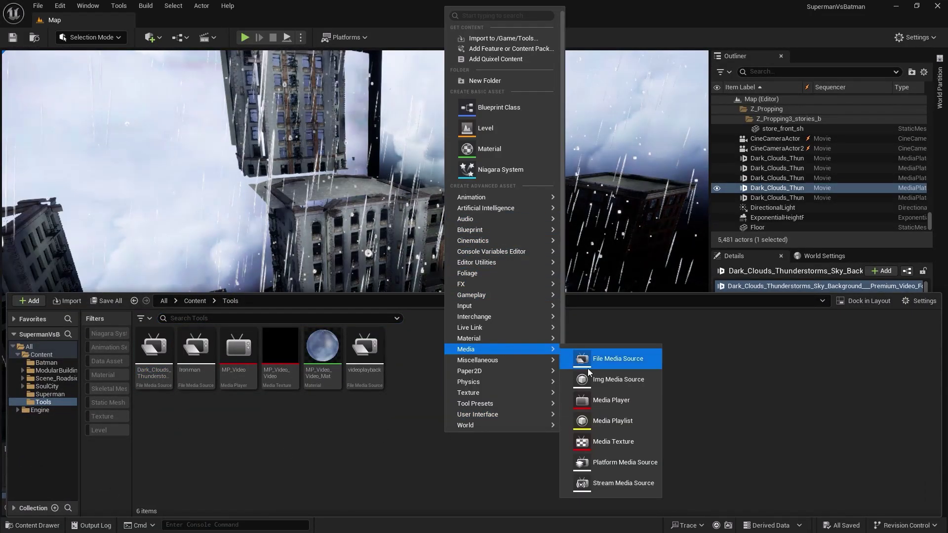
click(595, 399)
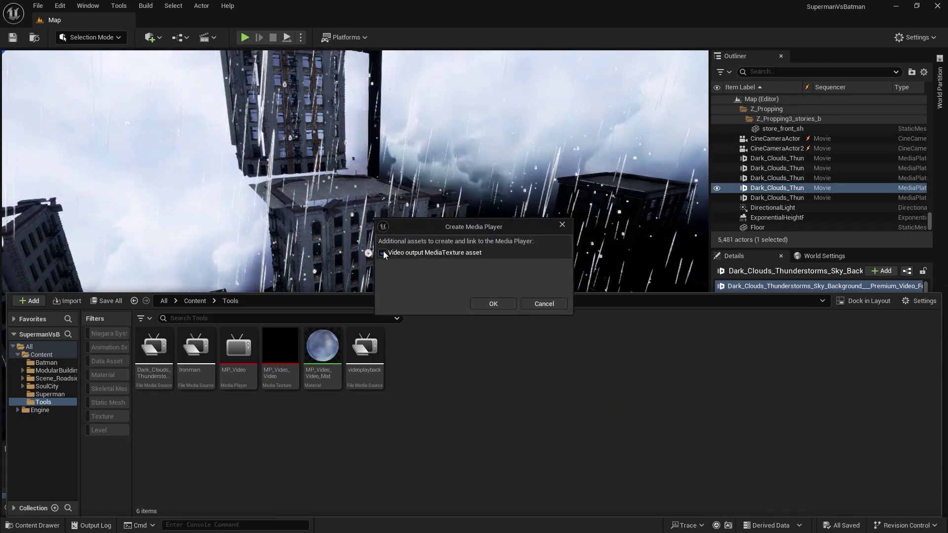
click(491, 303)
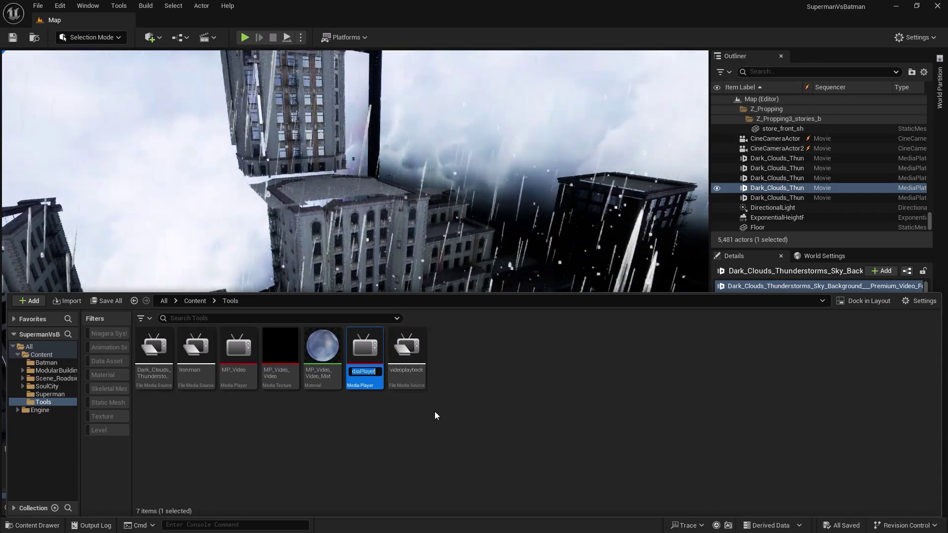
text(MP_)
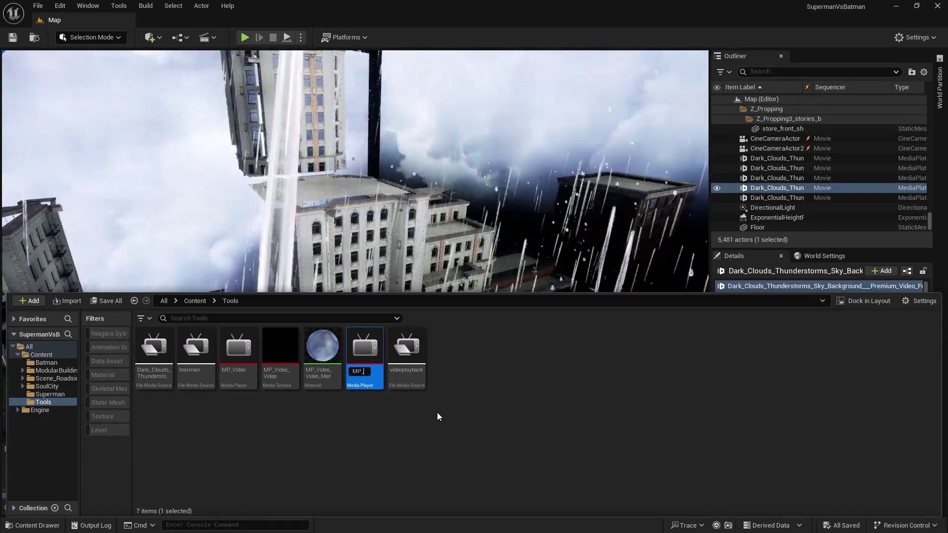
text(Clouds)
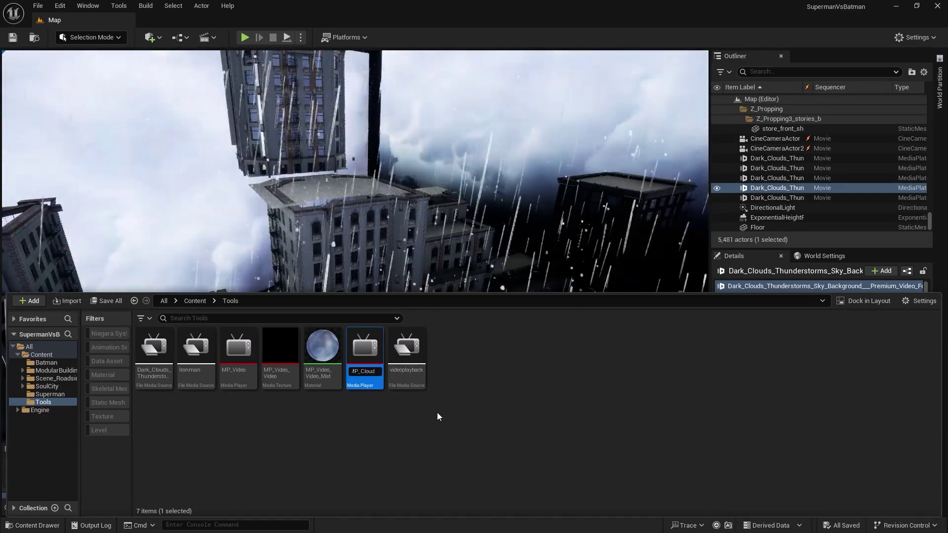
key(Return)
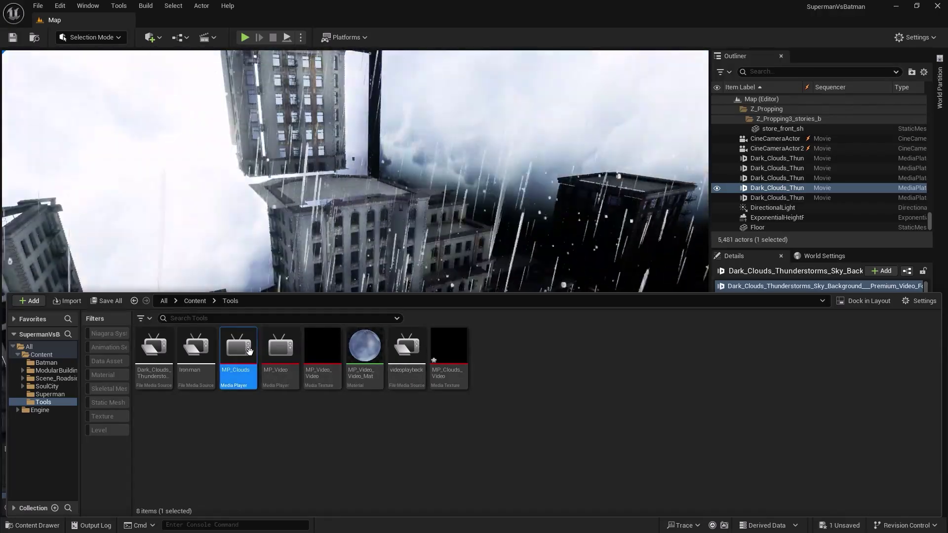
Step: Preview the Ironman and videoplayback sources in MP_Clouds, and load the Dark_Clouds_Thunderstorms source into the player
double_click(250, 352)
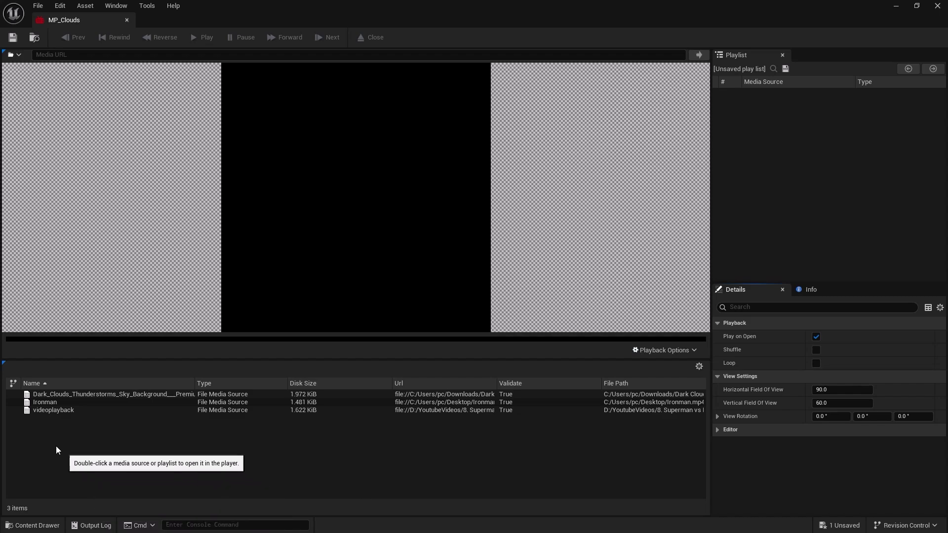
double_click(42, 404)
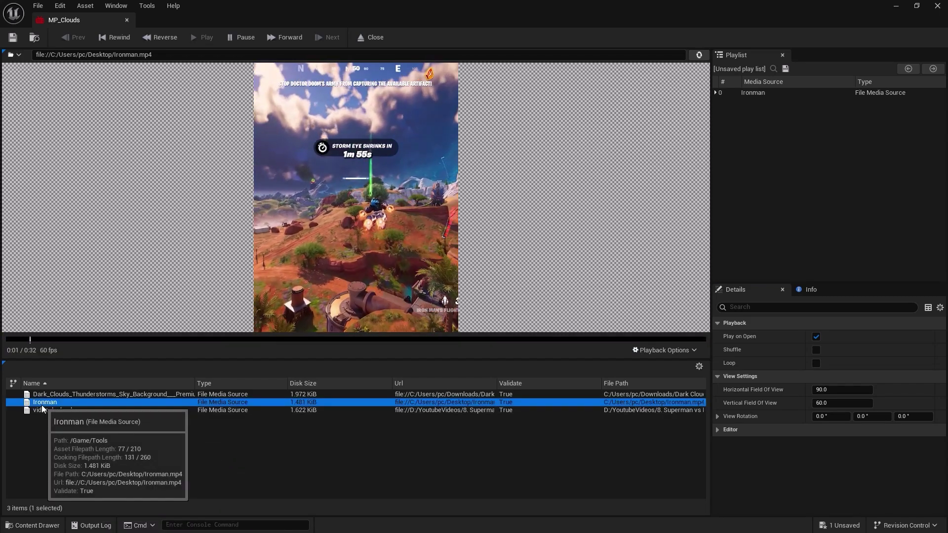
click(51, 409)
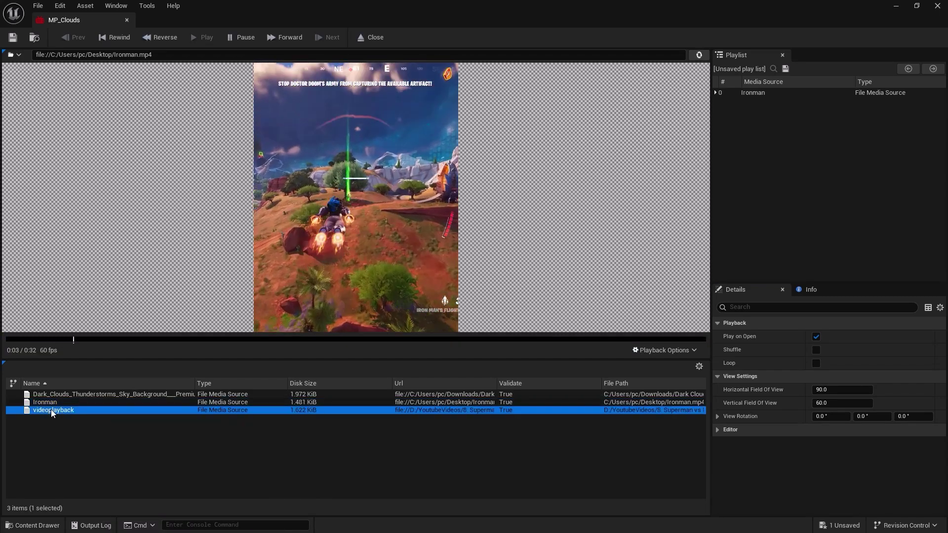
double_click(51, 410)
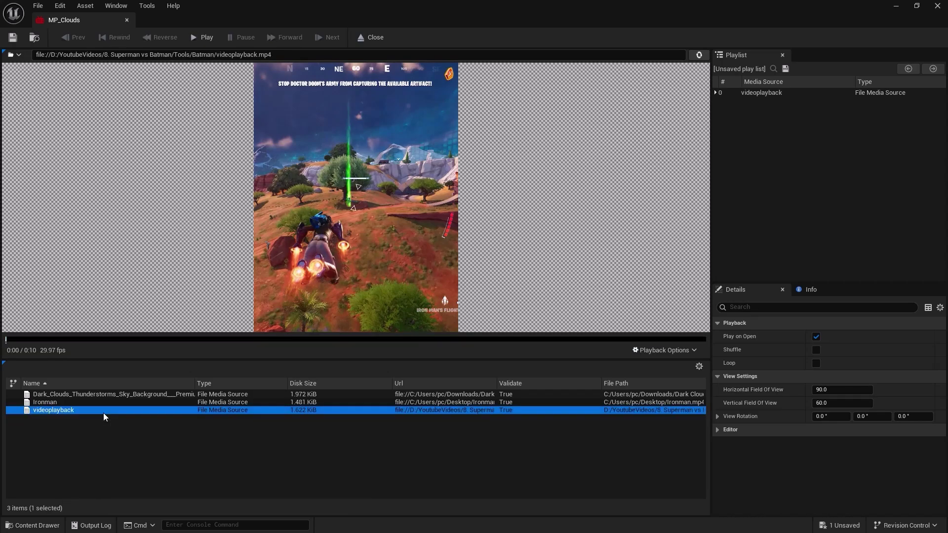
double_click(91, 394)
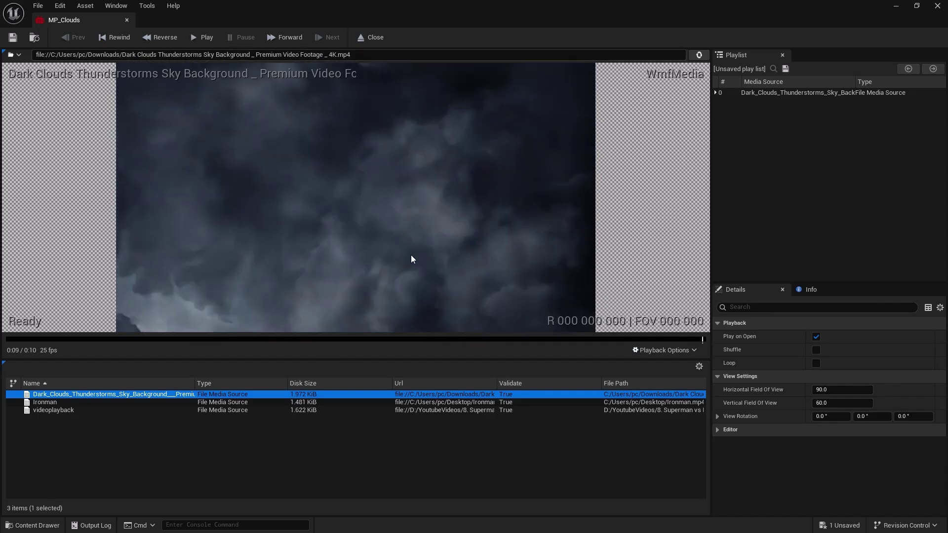
click(126, 20)
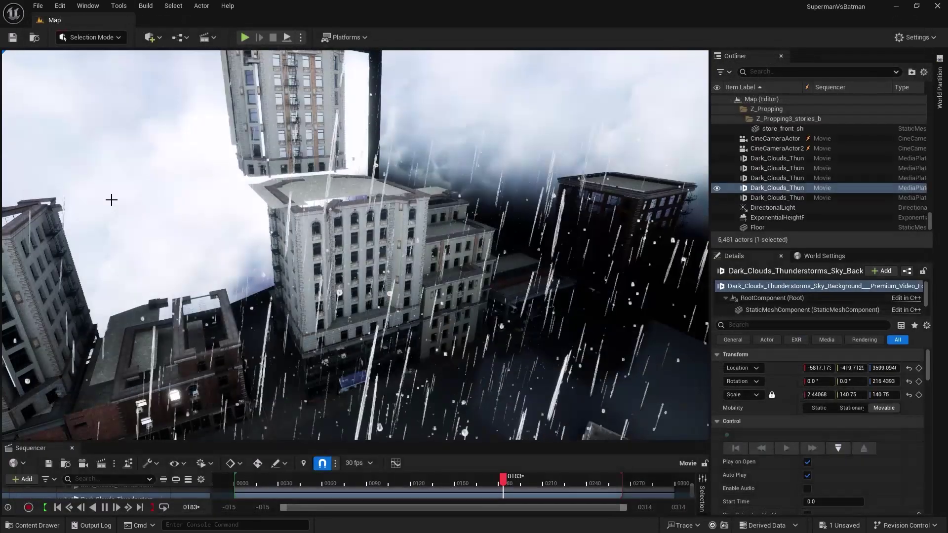
Step: Open the MP_Video_Video_Mat material and delete its Multiply node
click(18, 526)
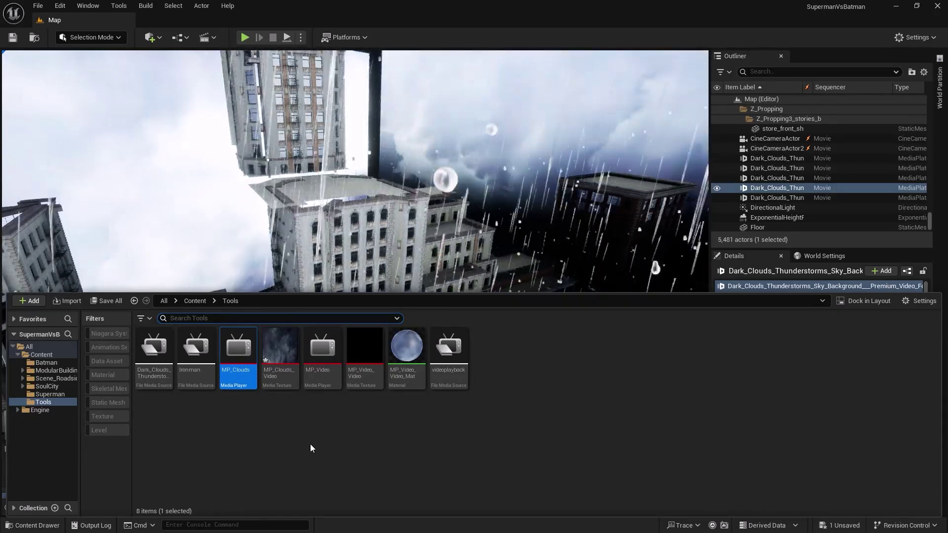
double_click(406, 348)
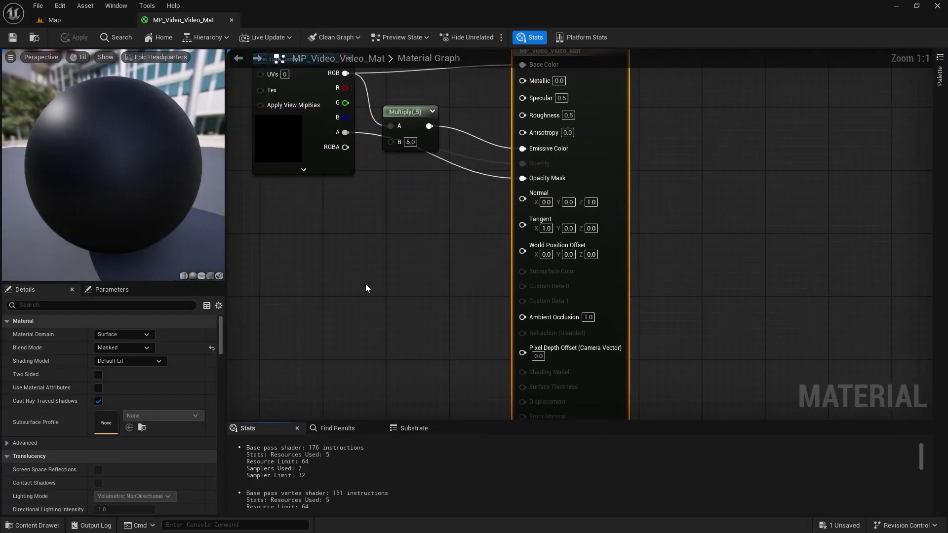
drag(526, 212, 402, 377)
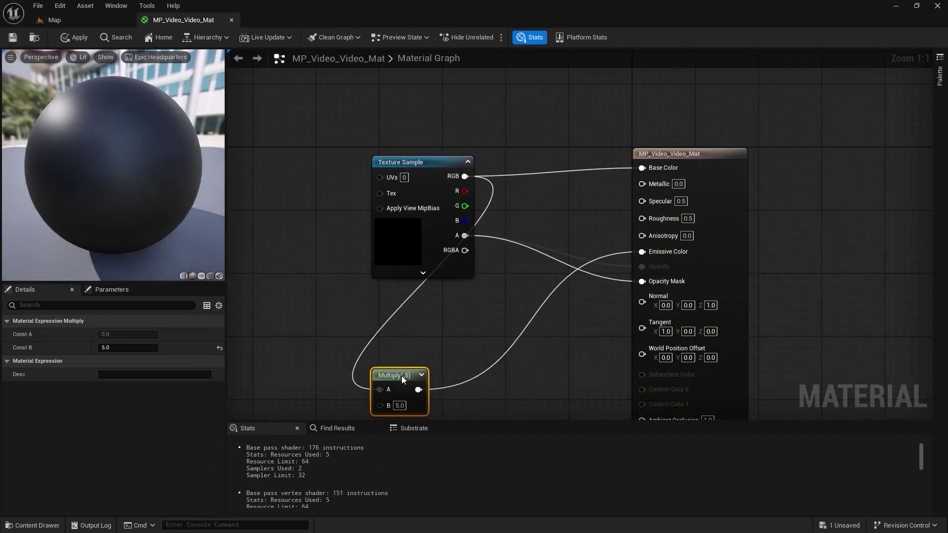
drag(470, 334, 382, 411)
key(Delete)
Step: Add a Multiply node fed by the Texture Sample's RGB output and connect it to the material's Emissive Color
right_drag(475, 299, 380, 406)
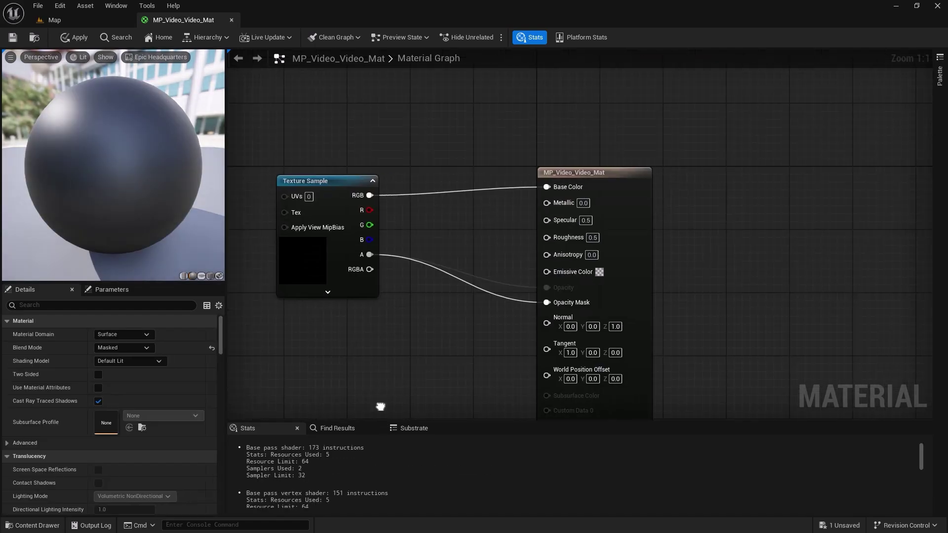
right_drag(458, 235, 439, 225)
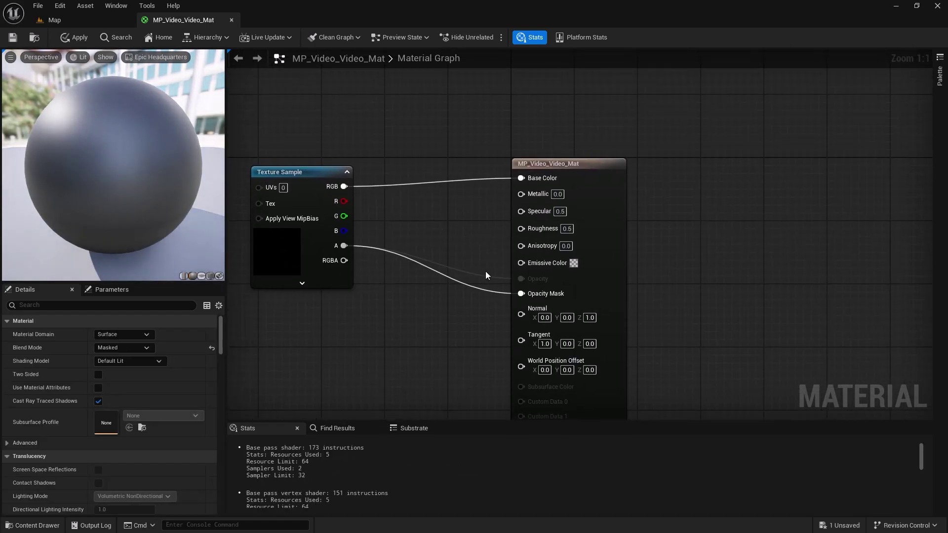
right_drag(484, 306, 556, 310)
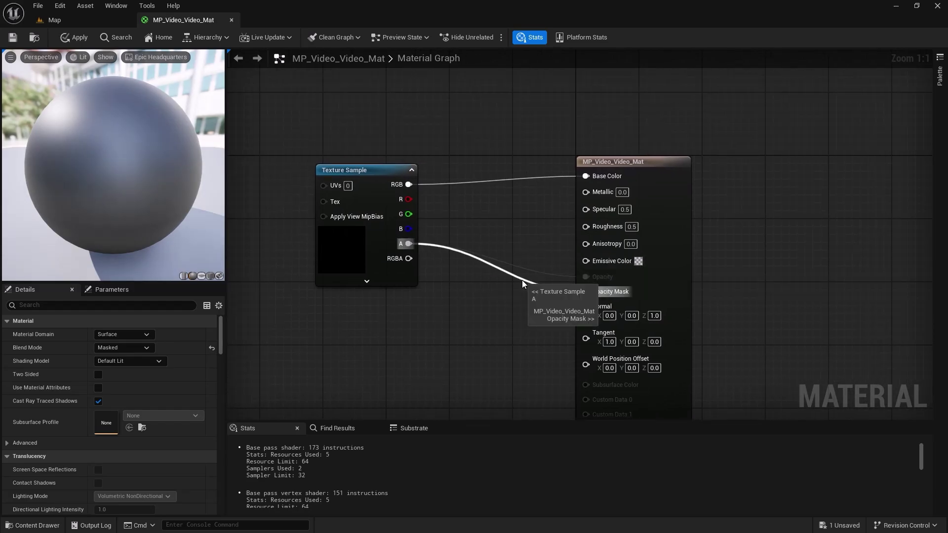
drag(409, 185, 464, 284)
text(multi)
key(Return)
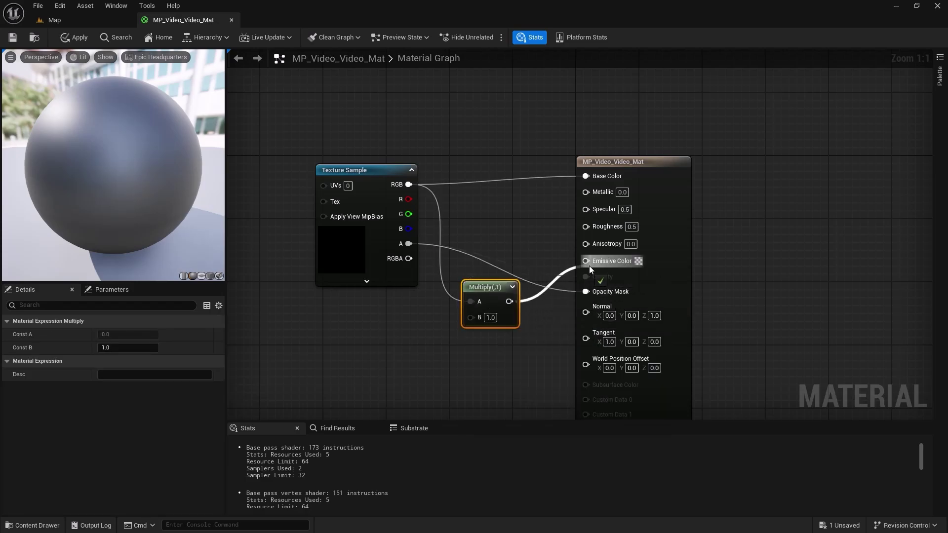
drag(588, 266, 588, 262)
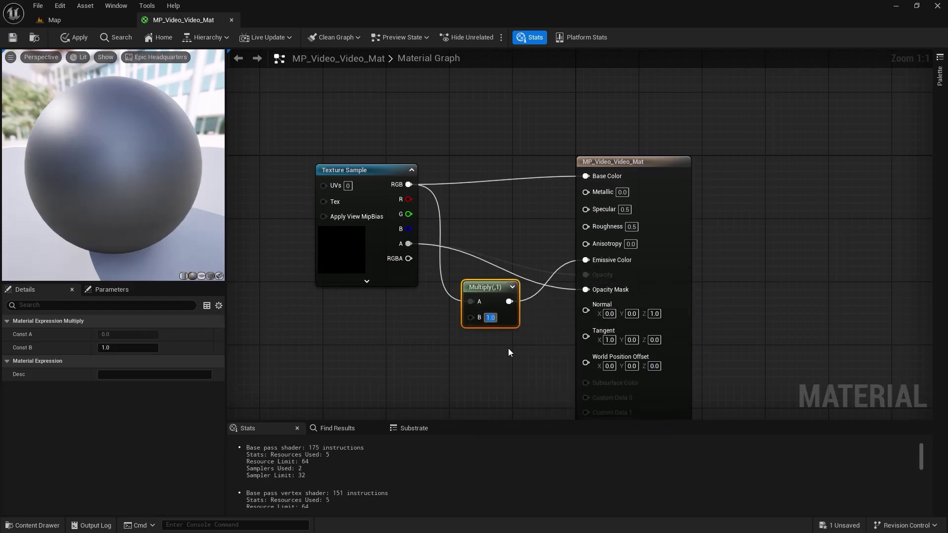
Step: Set the Multiply node's B value to 5, move it between the two nodes, then save and close the material
text(5)
click(508, 352)
drag(486, 285, 512, 225)
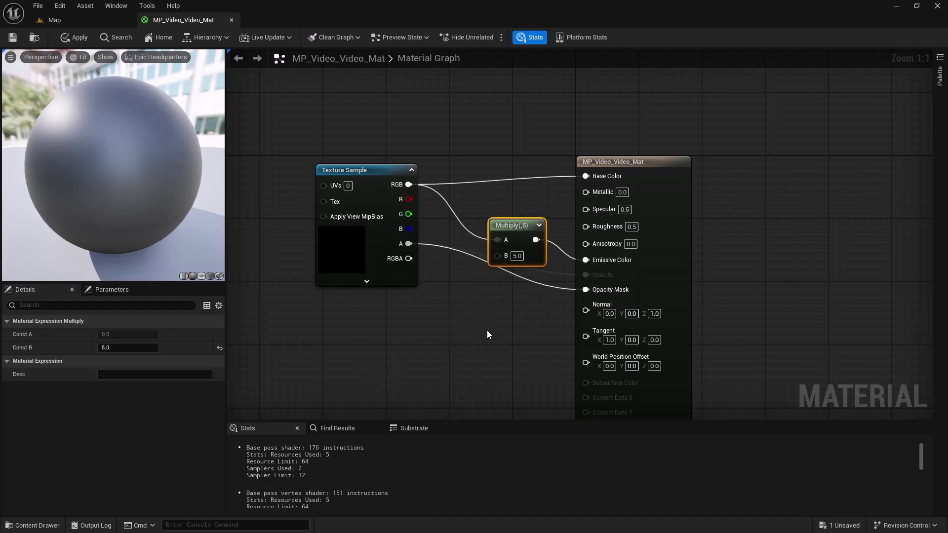
click(12, 38)
click(231, 20)
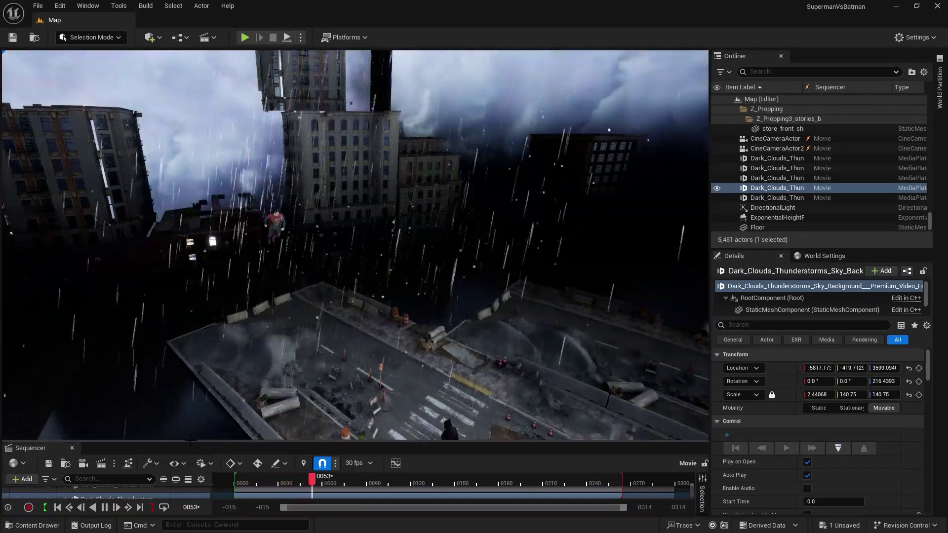
Step: Close the Sequencer and create a new level from the Basic template
drag(183, 441, 185, 215)
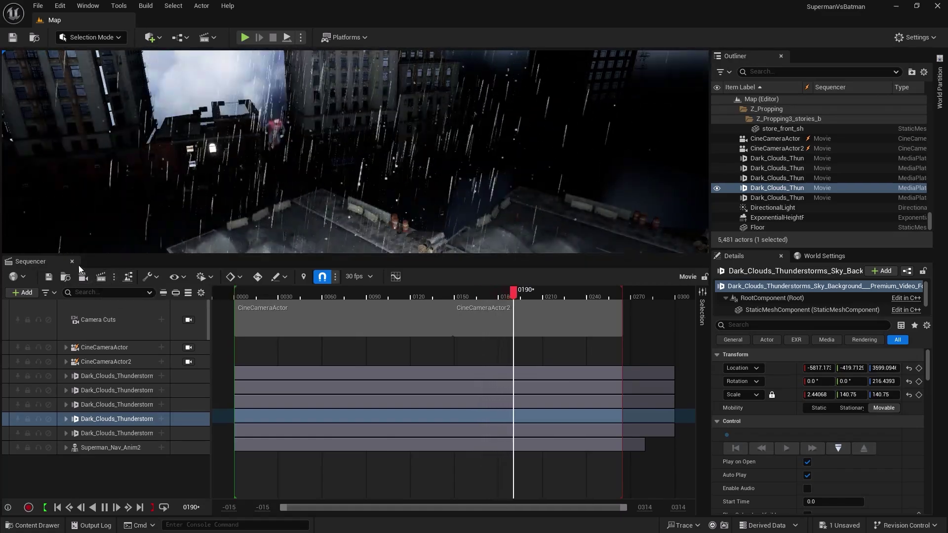
click(71, 261)
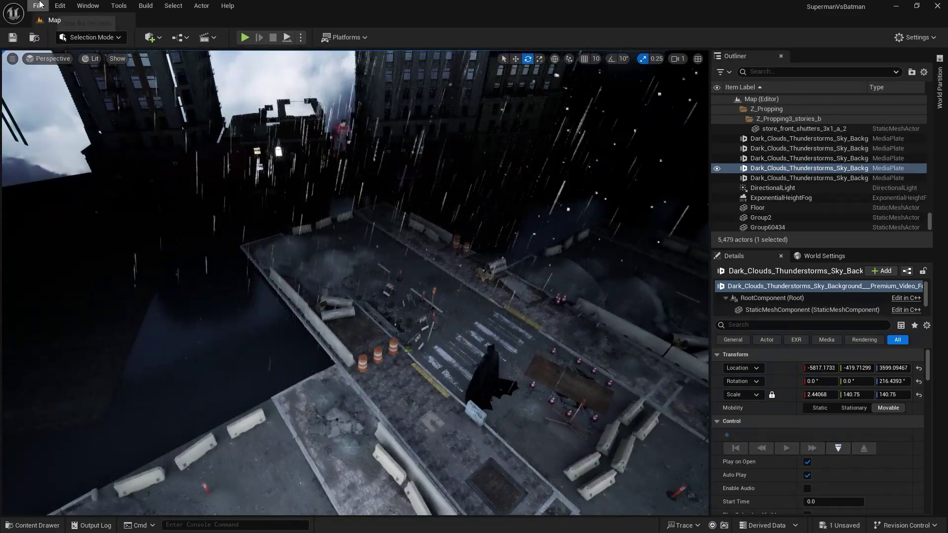
click(39, 6)
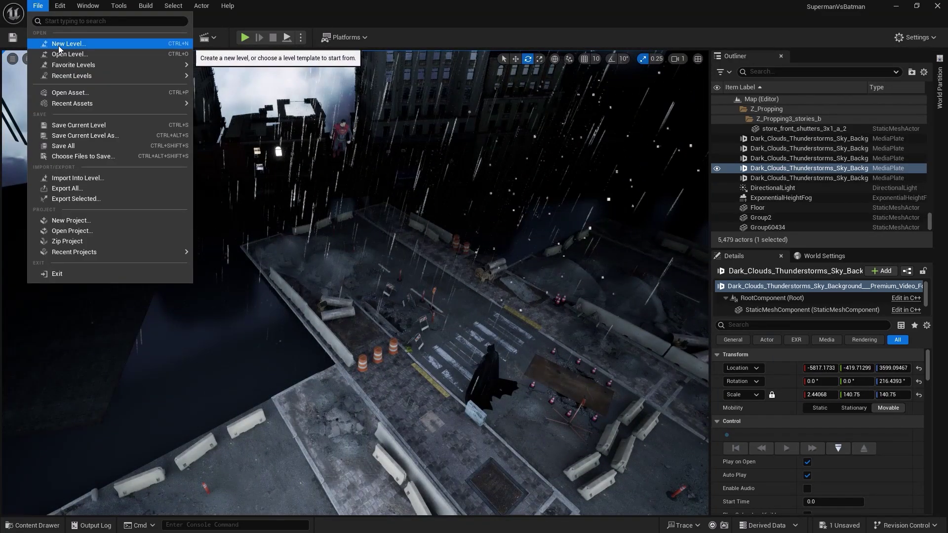
click(59, 46)
click(486, 213)
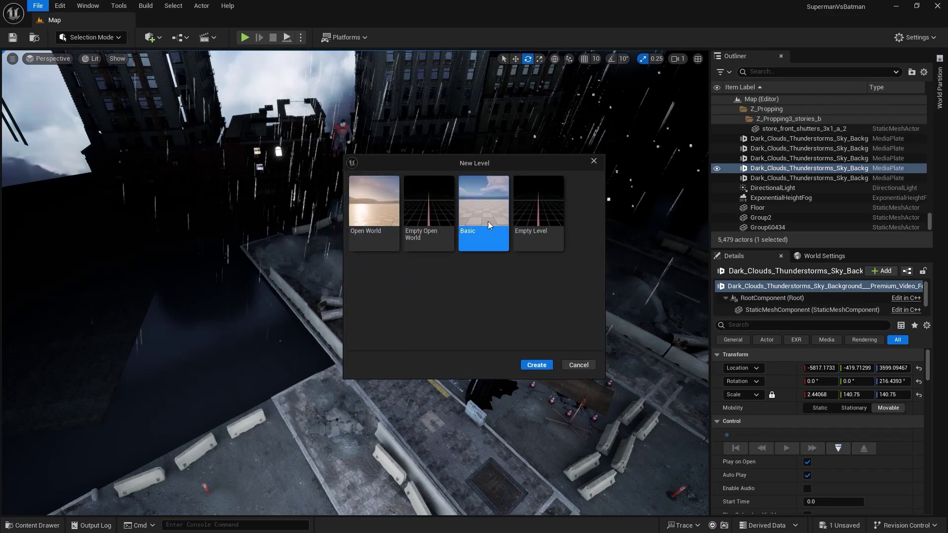
click(535, 365)
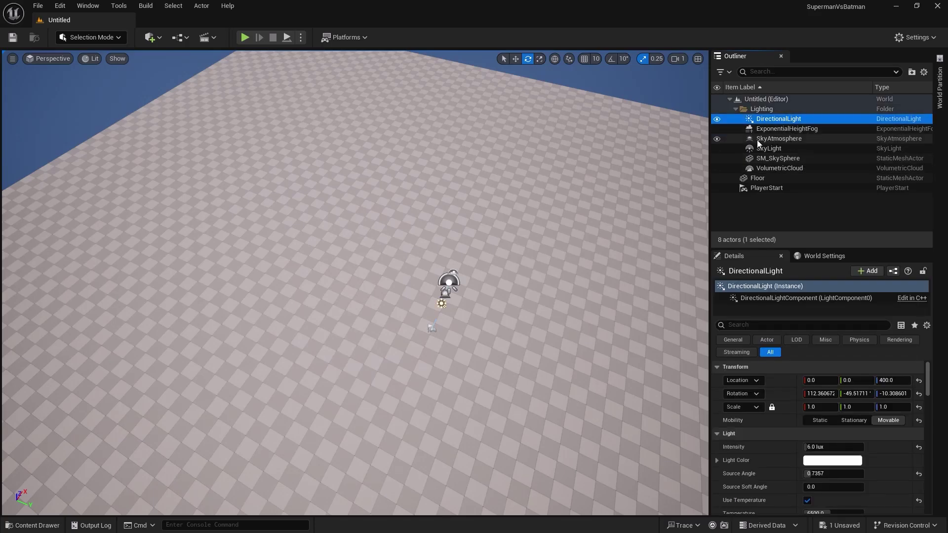
Step: Delete the DirectionalLight, SkyAtmosphere and VolumetricCloud actors from the level
ctrl+click(792, 141)
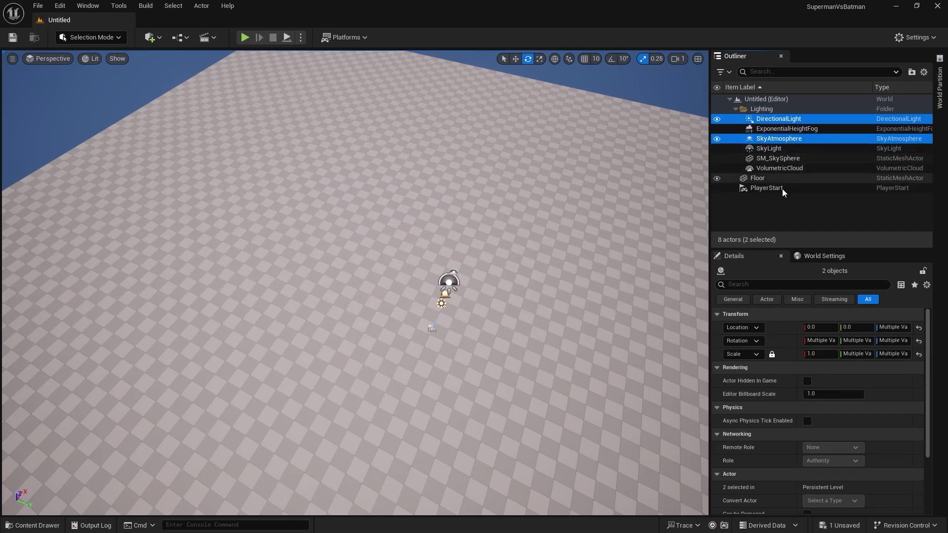
ctrl+click(794, 169)
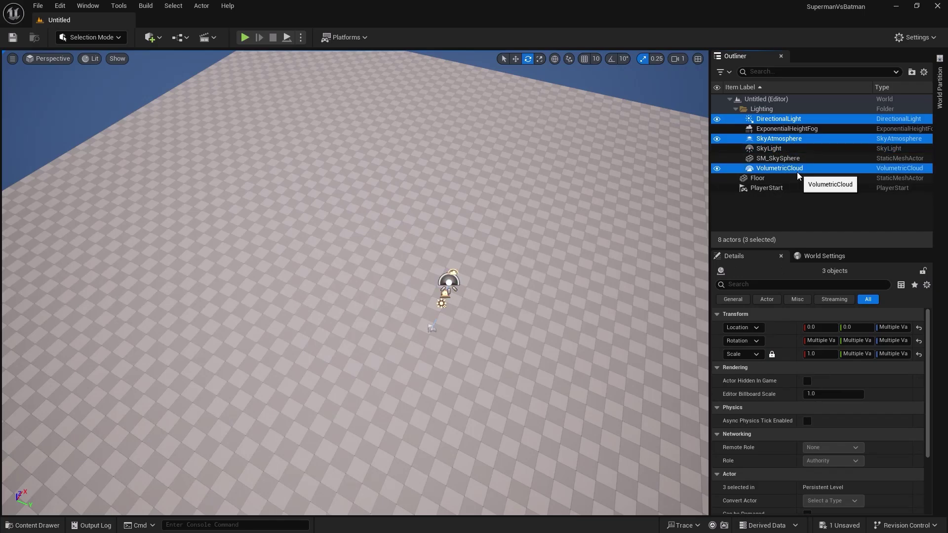
key(Delete)
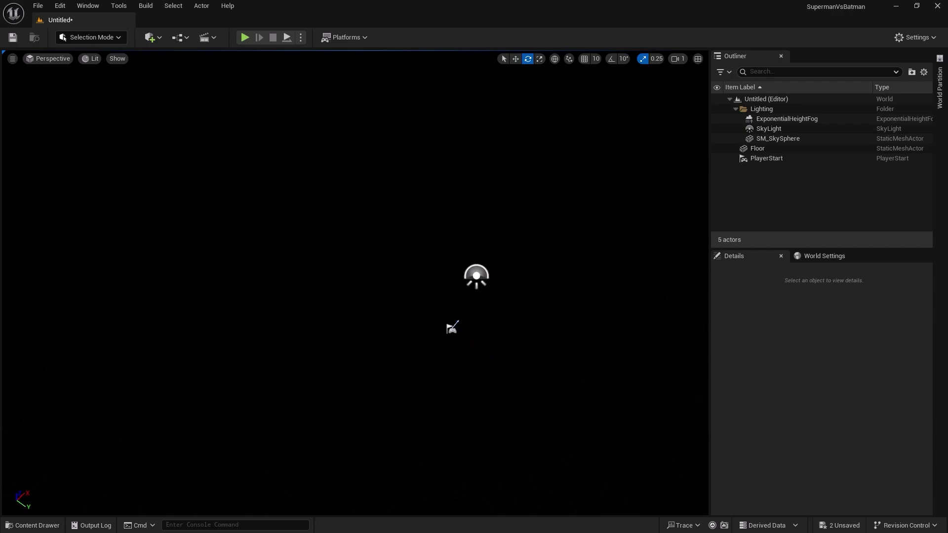
Step: Switch the viewport to Unlit and delete the PlayerStart actor
click(90, 59)
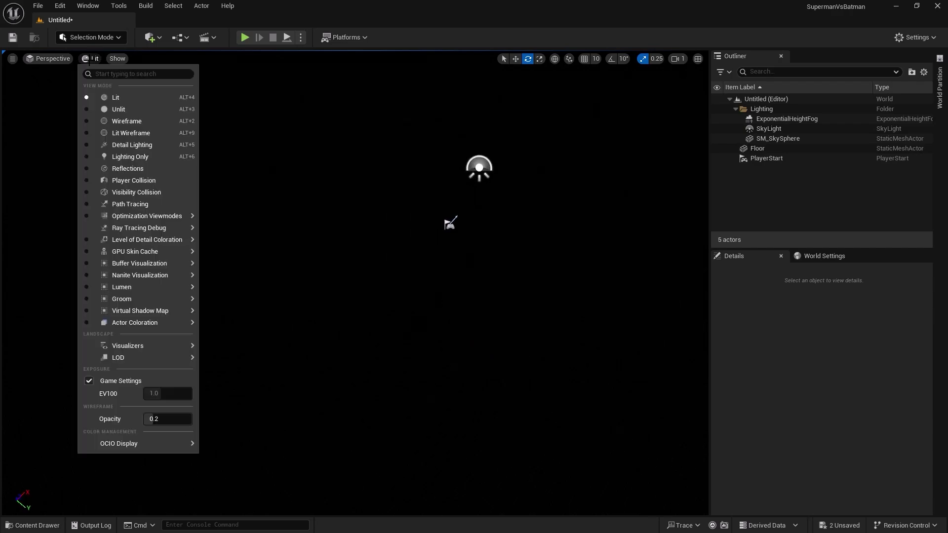
click(114, 110)
right_drag(120, 114, 114, 92)
key(w)
mouse_move(416, 287)
right_down()
mouse_move(467, 221)
mouse_move(415, 287)
right_up()
key(q)
click(391, 318)
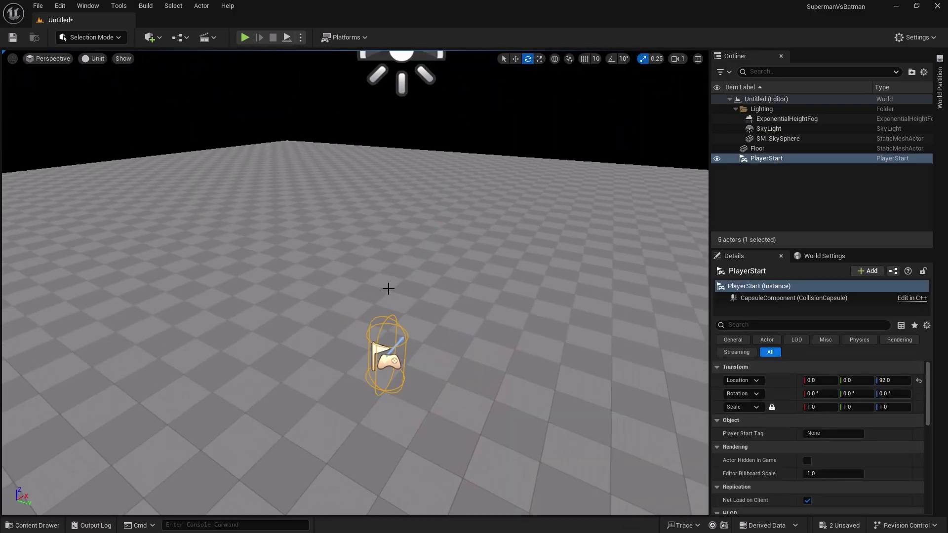
key(Delete)
Step: Move the SkyLight down beneath the floor to a Z location of about -345
right_drag(393, 290, 390, 277)
click(339, 164)
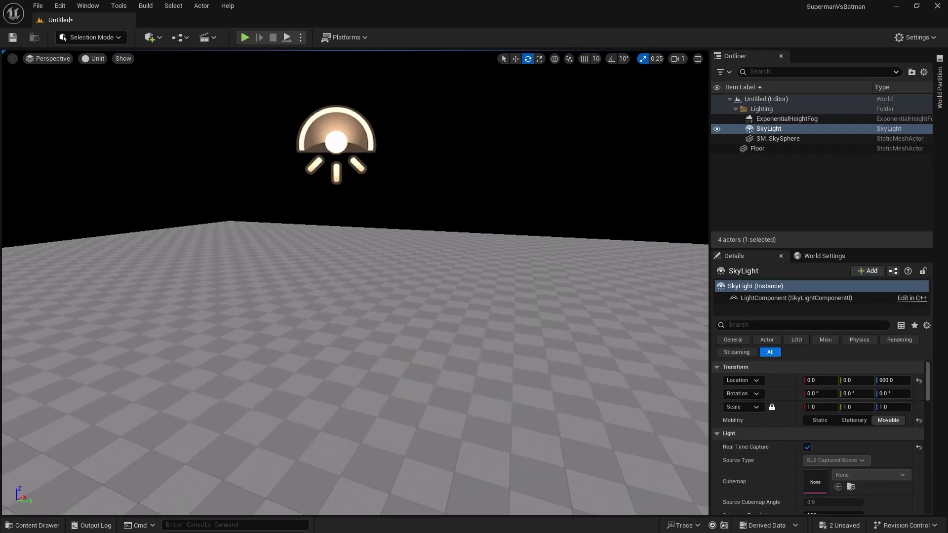
right_drag(390, 225, 395, 244)
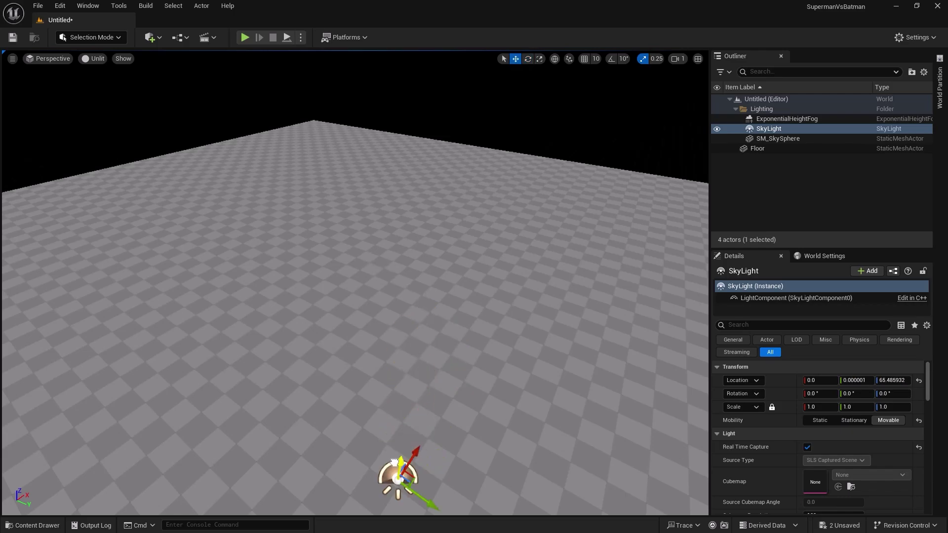
right_drag(404, 406, 402, 429)
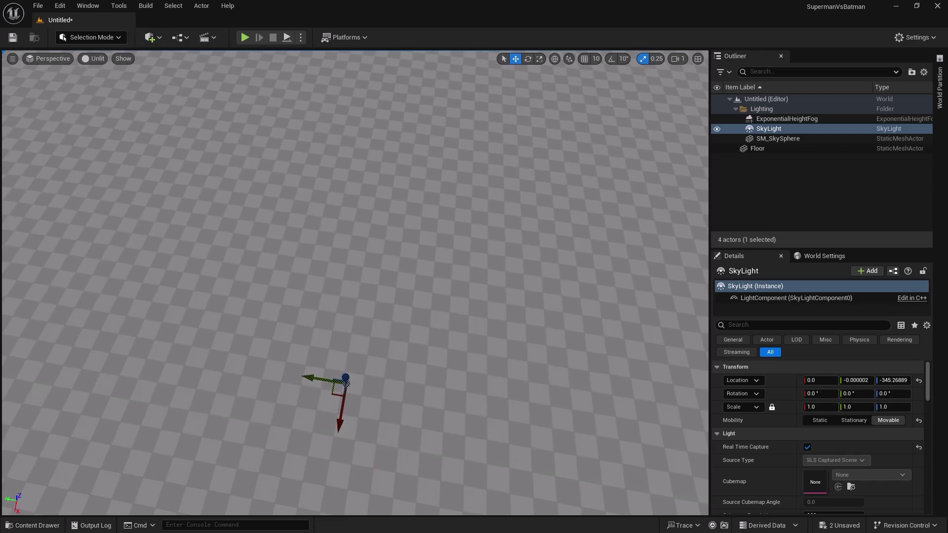
Step: Check the scene's darkness in Lit view and return the viewport to Unlit
click(102, 67)
click(101, 62)
click(118, 97)
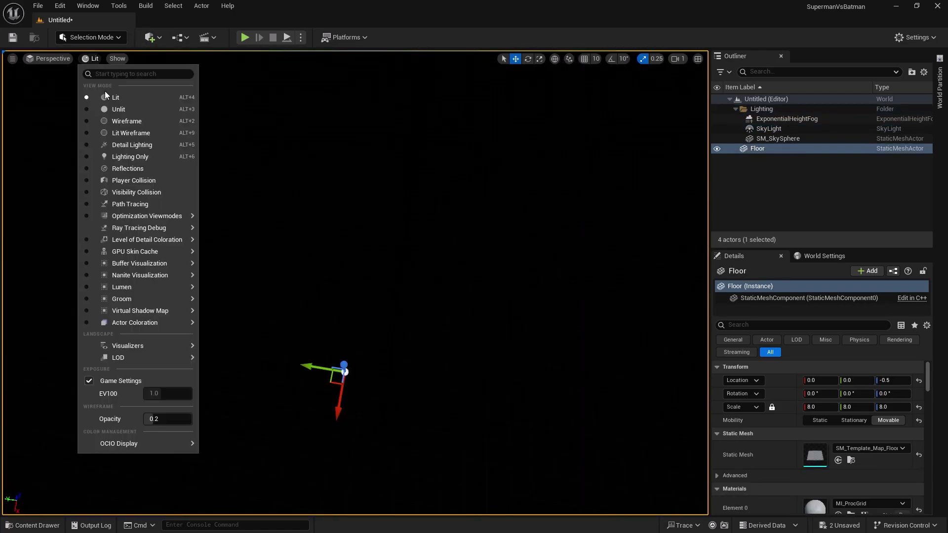
click(116, 109)
Step: Place the Dark_Clouds_Thunderstorms source on the floor as a media plate and scale it to 12.75 in Y and Z
click(20, 525)
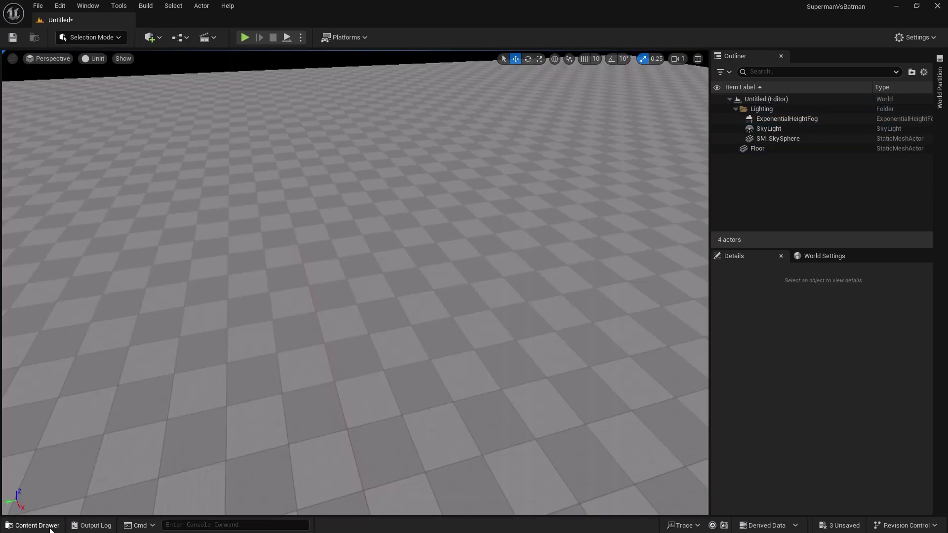
drag(160, 354, 237, 229)
right_drag(336, 298, 316, 287)
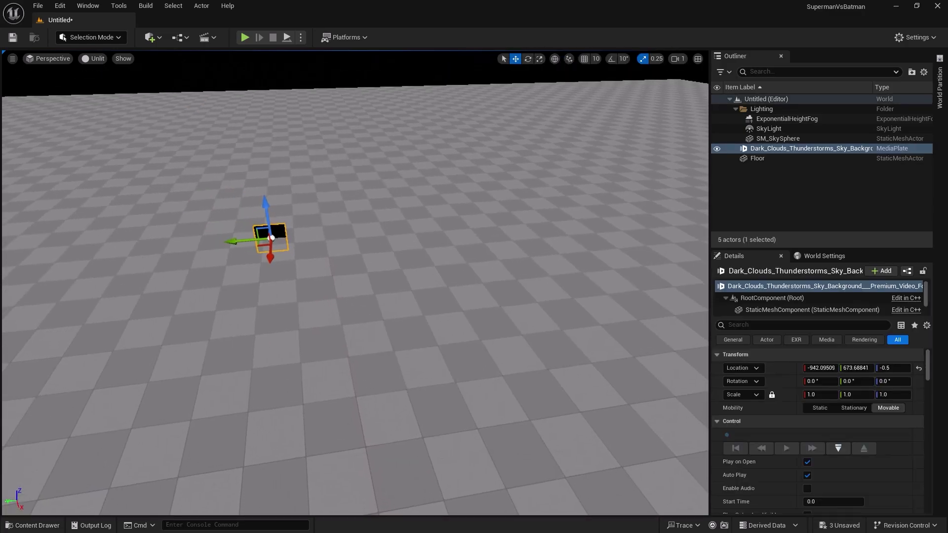
drag(254, 229, 256, 227)
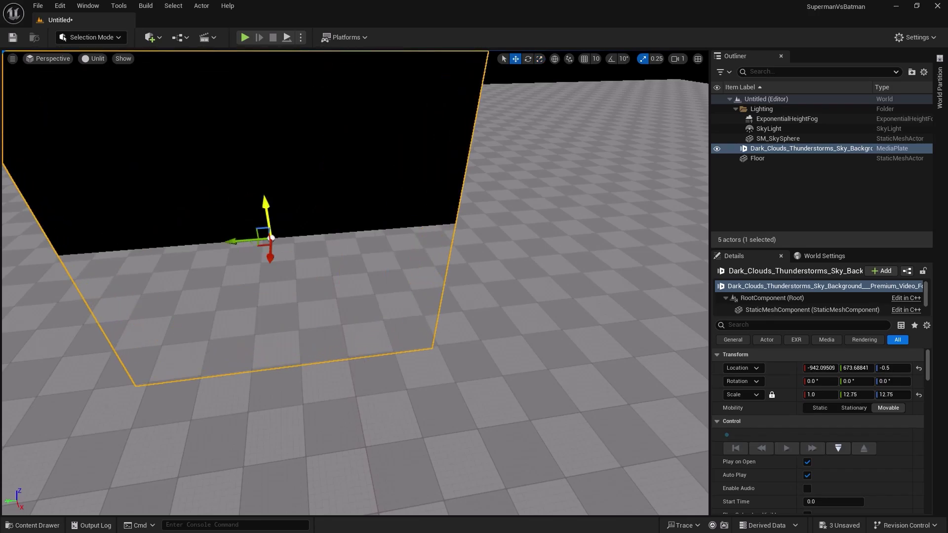
Step: Raise the cloud media plate to a Z location of about 383 and switch the viewport to Lit
right_drag(386, 314, 384, 312)
click(93, 58)
click(114, 93)
right_drag(114, 92, 108, 96)
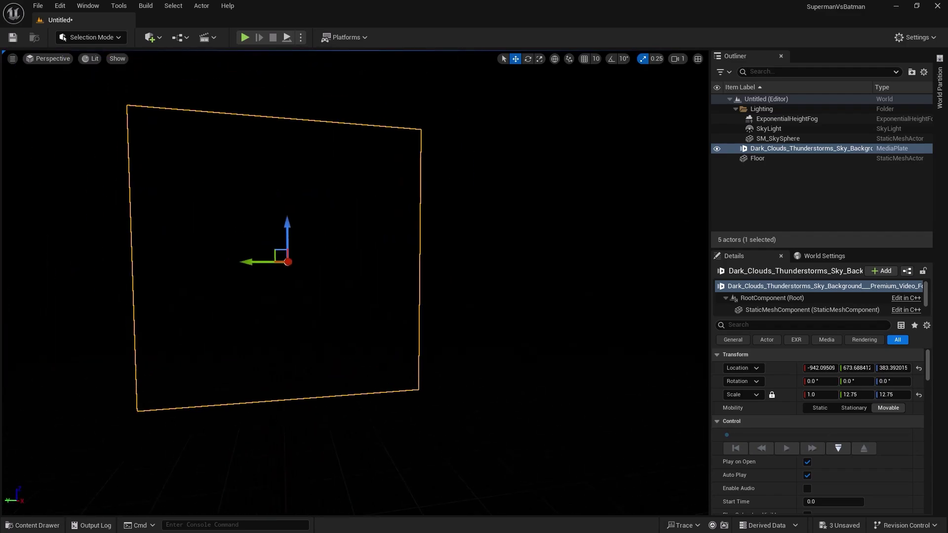
click(109, 97)
click(279, 259)
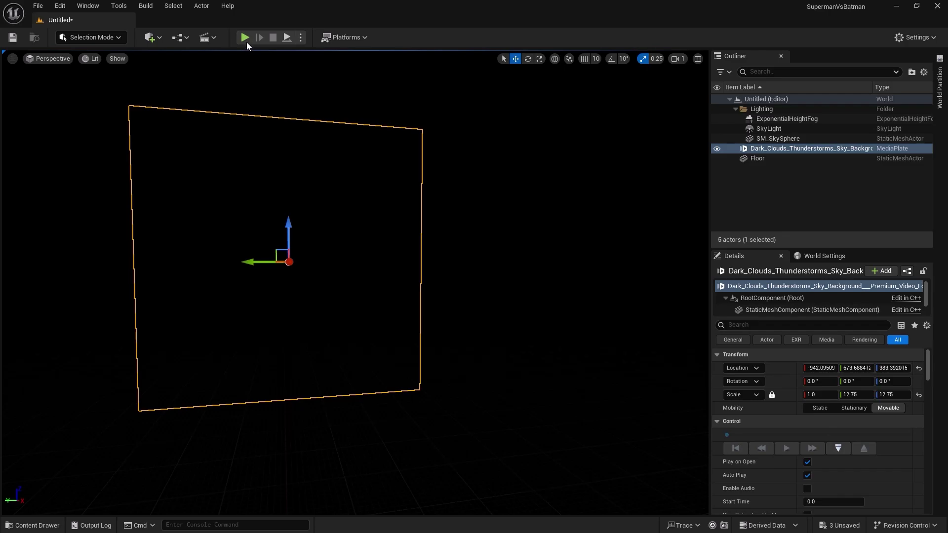
Step: Play the level, examine the light the cloud video casts on the floor, and stop playing
click(244, 37)
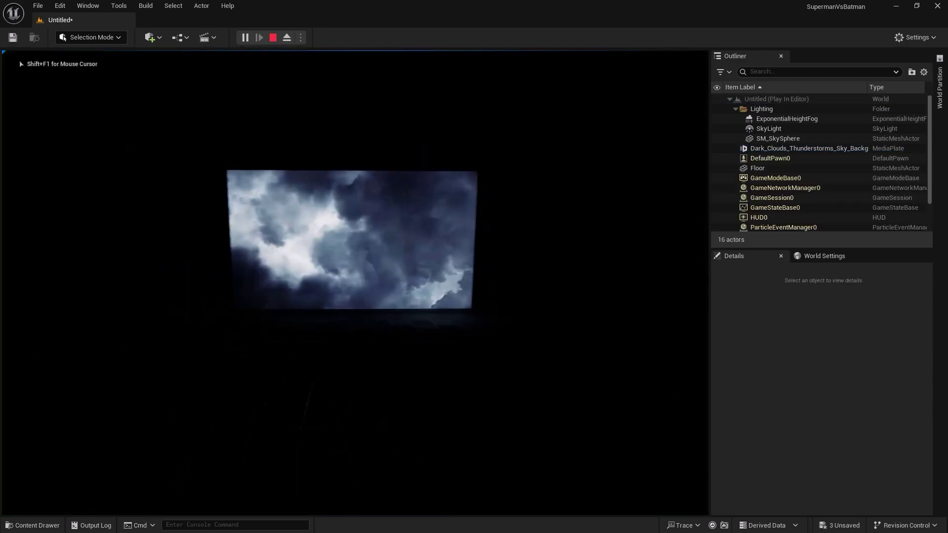
key(w)
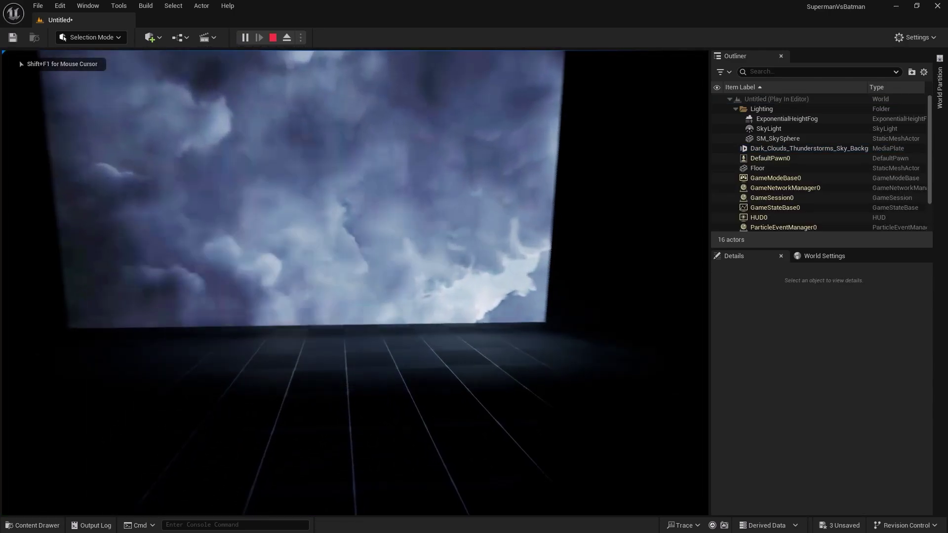
key(q)
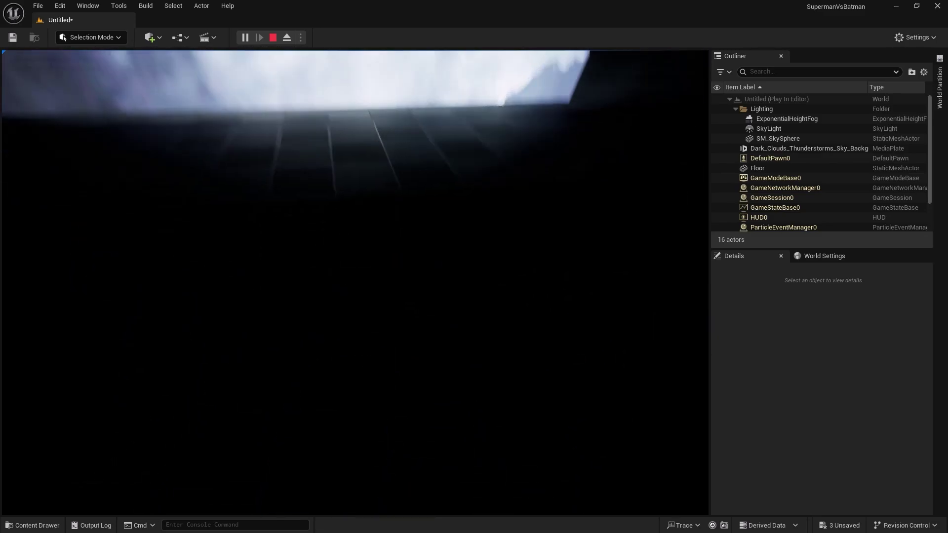
key(e)
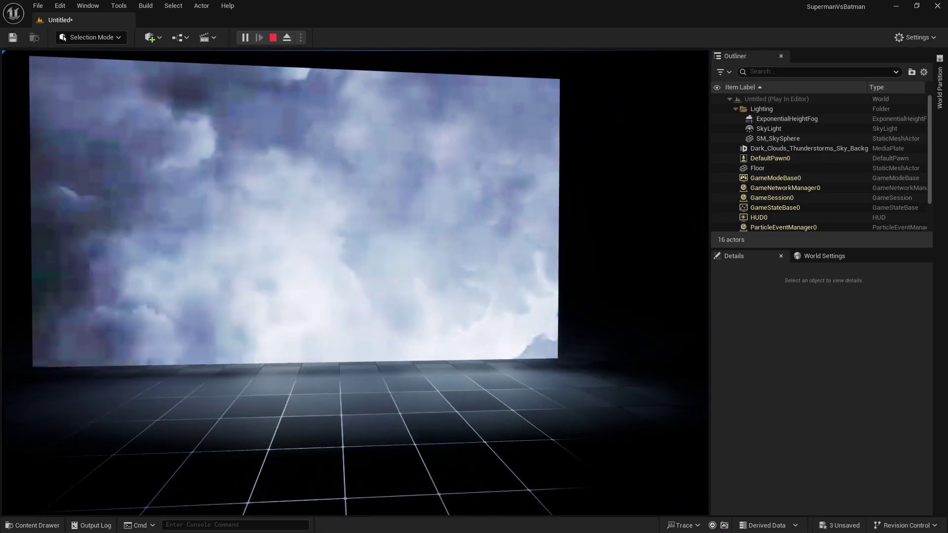
key(Escape)
Step: Start simulating the level and bring the cloud media plate into view
right_drag(356, 283, 365, 290)
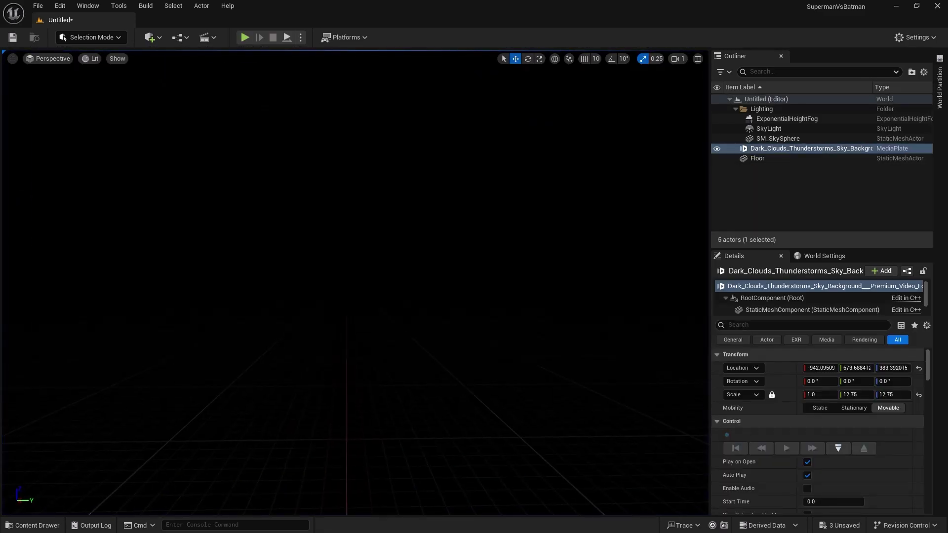
click(288, 36)
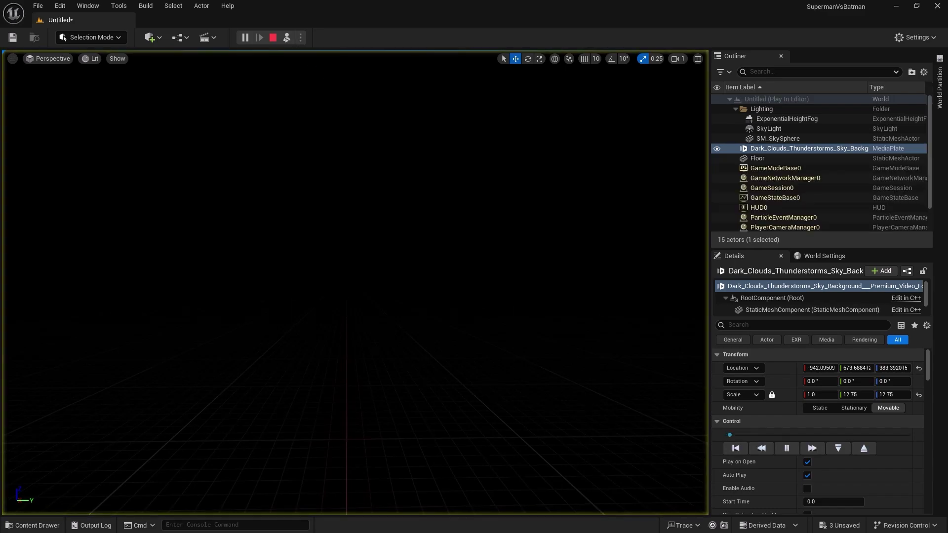
right_drag(355, 283, 90, 273)
Step: Place the Superman_Nav skeletal mesh on the floor before the cloud media plate and rotate it to about -159° around Z
click(33, 525)
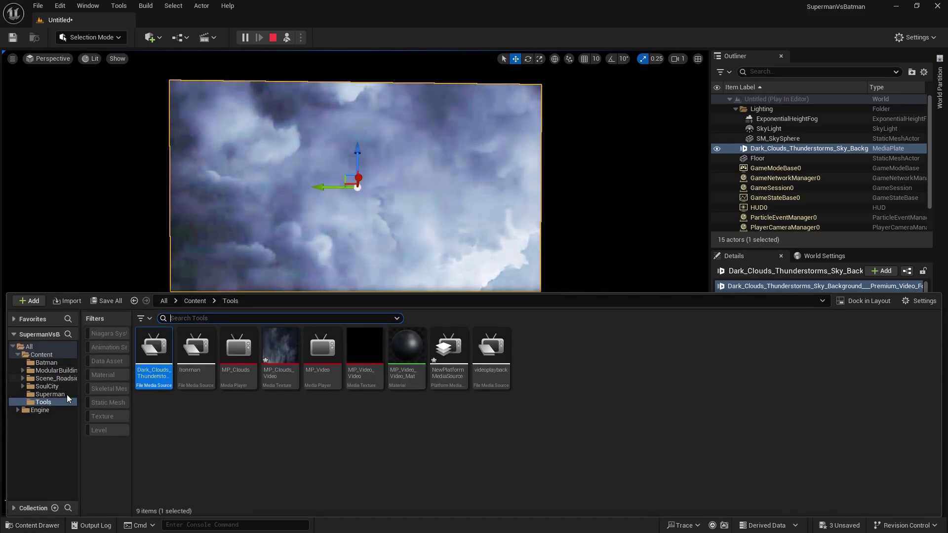
click(49, 363)
click(60, 371)
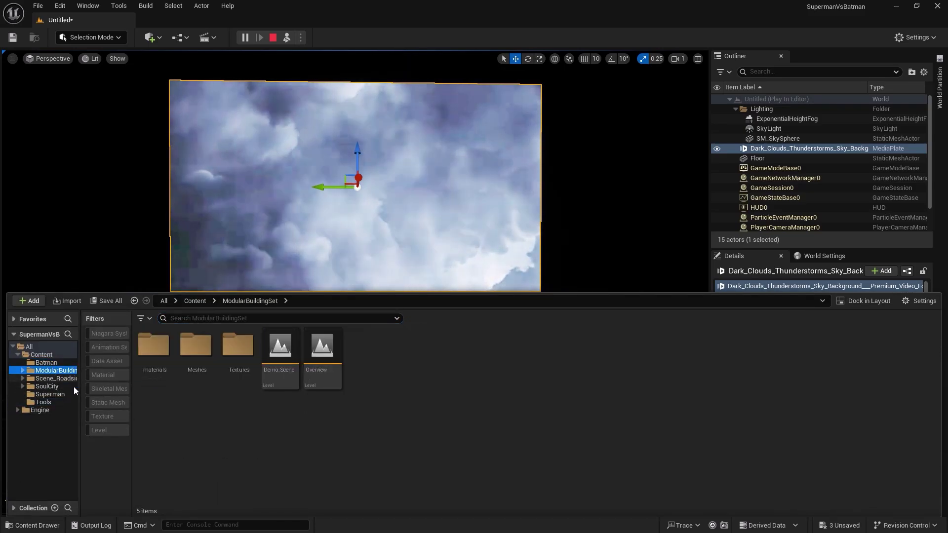
click(57, 394)
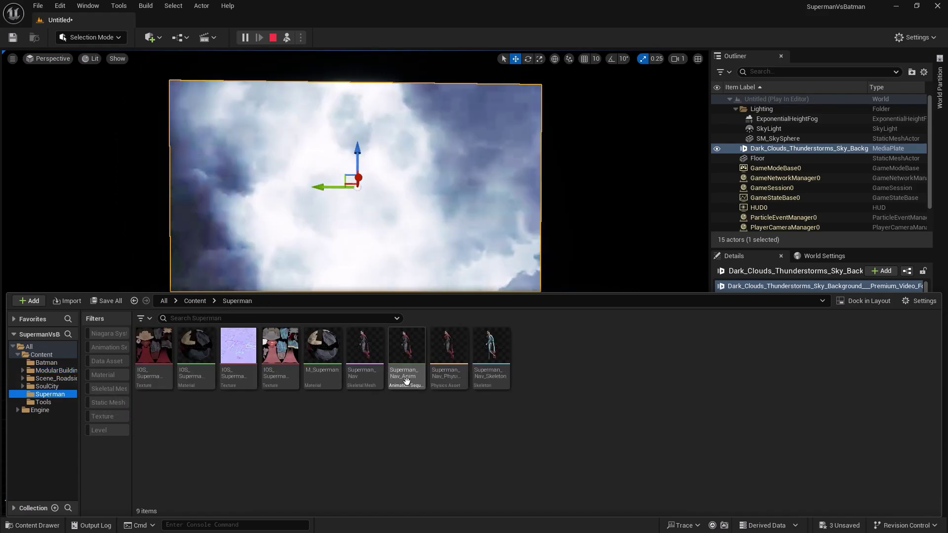
drag(364, 387, 369, 303)
right_drag(370, 303, 388, 338)
drag(338, 237, 338, 226)
key(e)
drag(336, 275, 415, 276)
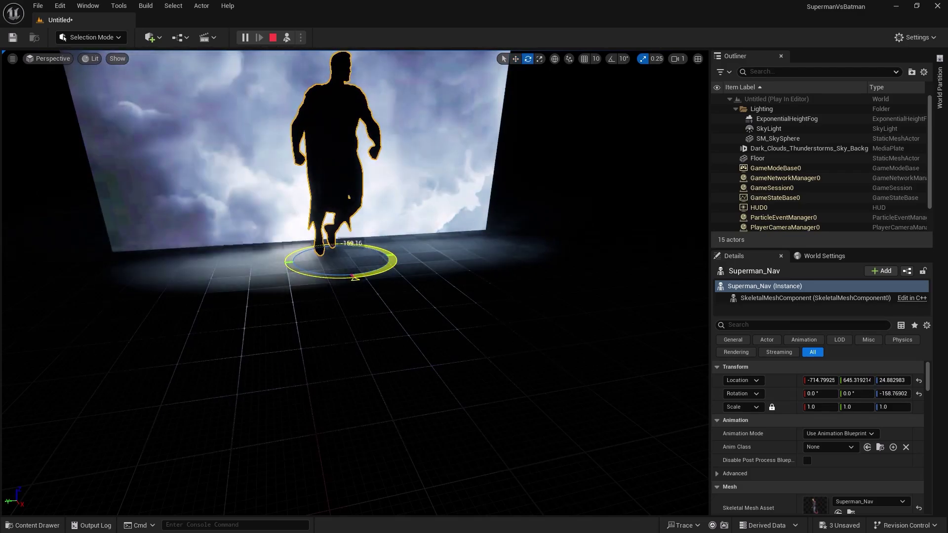
Step: Duplicate the cloud media plate to an X location of about 82, facing Superman's front, and stop simulating
right_drag(427, 276, 428, 241)
click(379, 111)
right_drag(376, 140, 427, 257)
key(e)
click(395, 269)
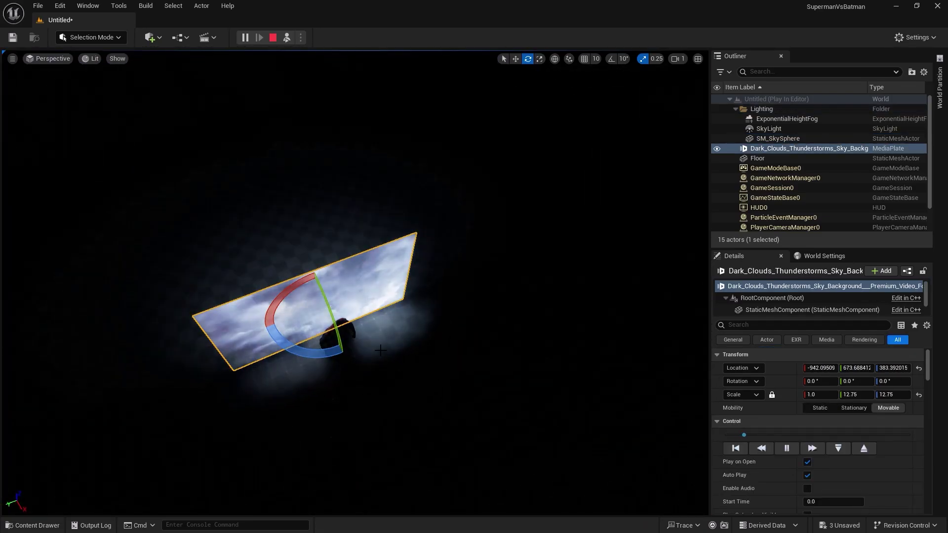
key(w)
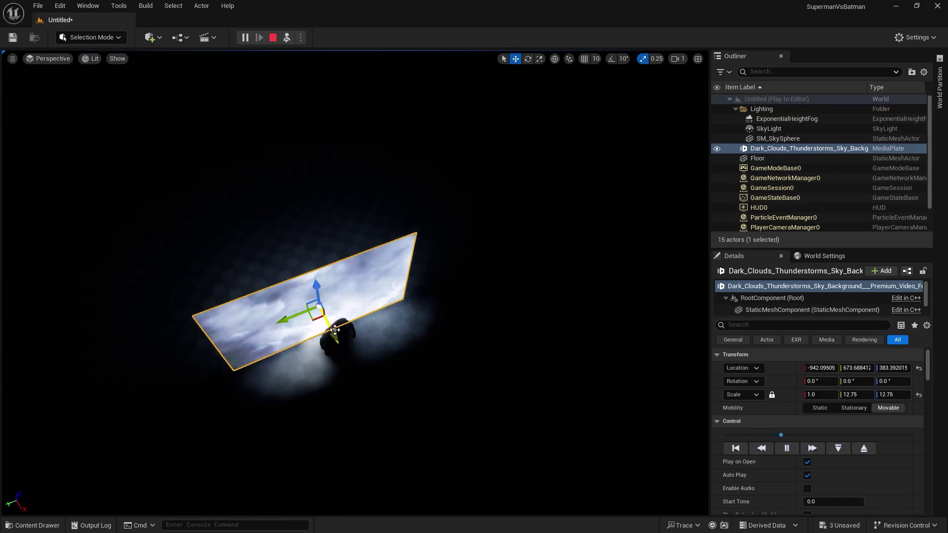
drag(335, 330, 244, 503)
right_drag(244, 493, 89, 469)
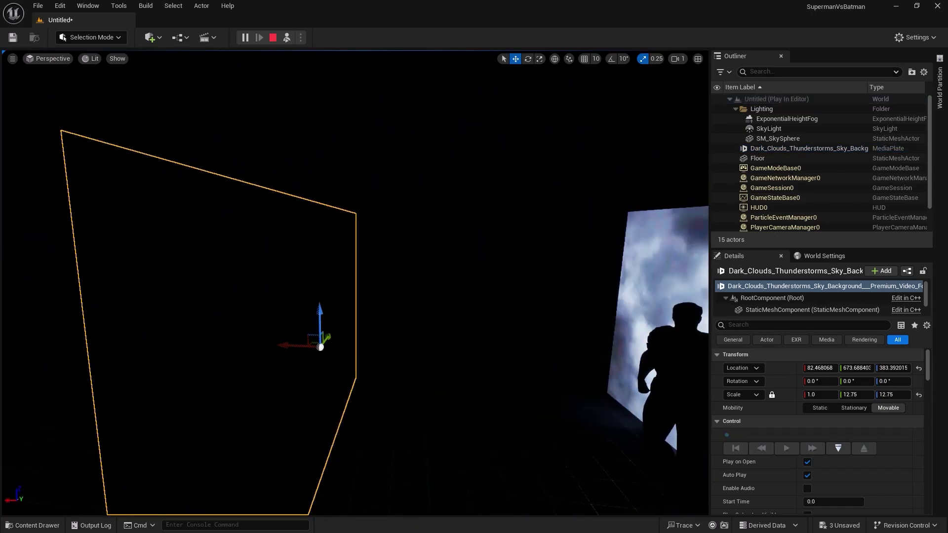
click(272, 38)
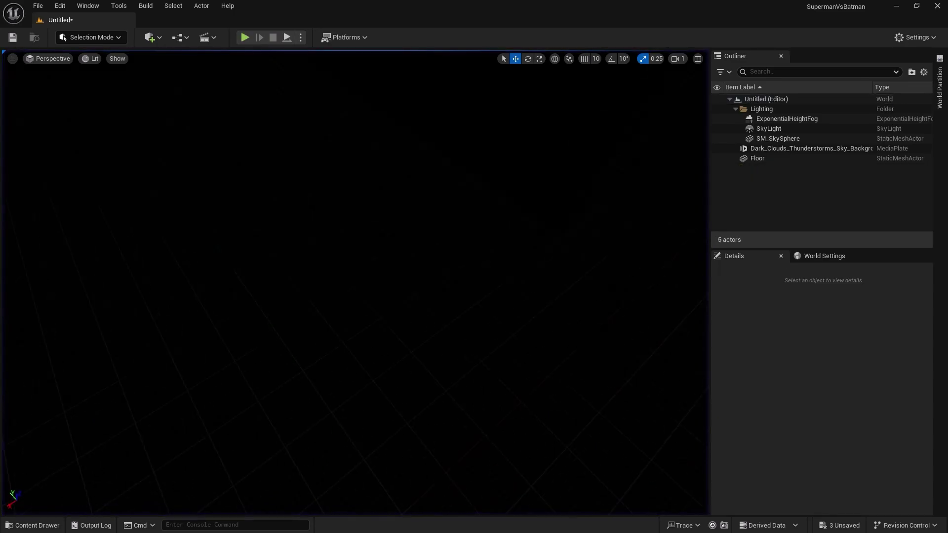
Step: Switch the viewport to Unlit and duplicate the cloud media plate along X to a location of about 1118
click(94, 59)
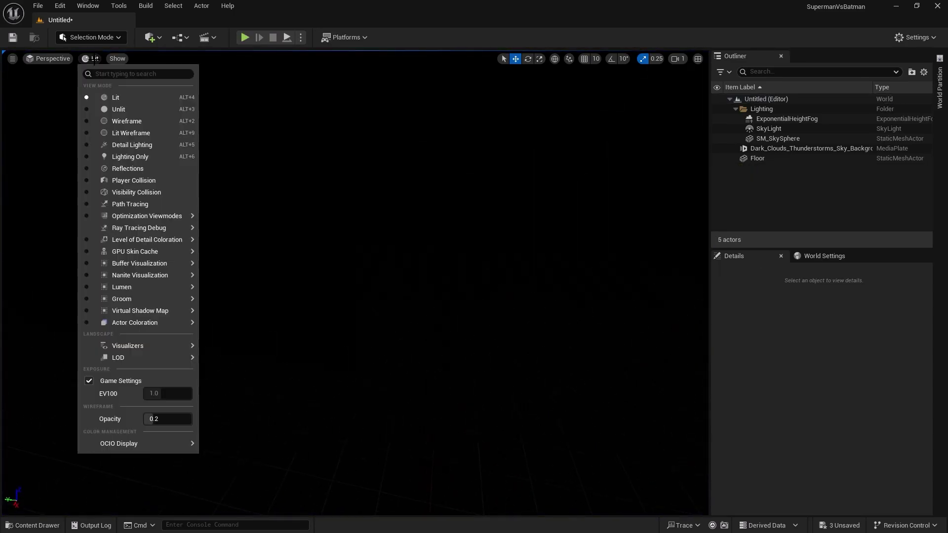
click(117, 113)
right_drag(277, 247, 237, 365)
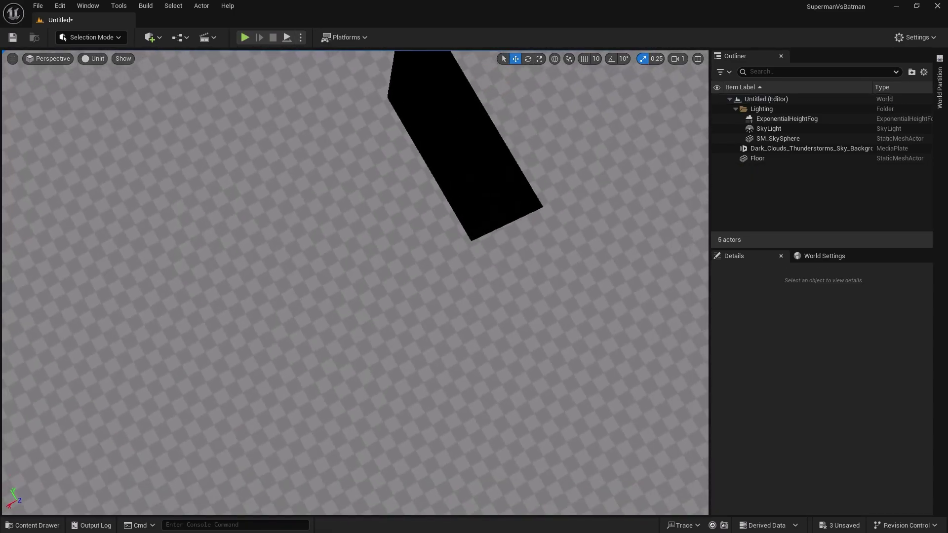
key(s)
click(461, 249)
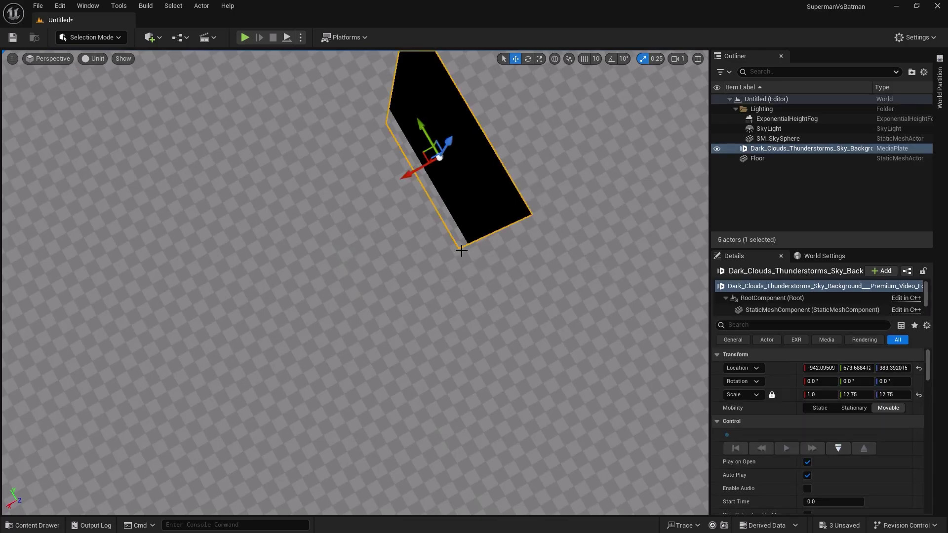
alt+drag(409, 172, 149, 317)
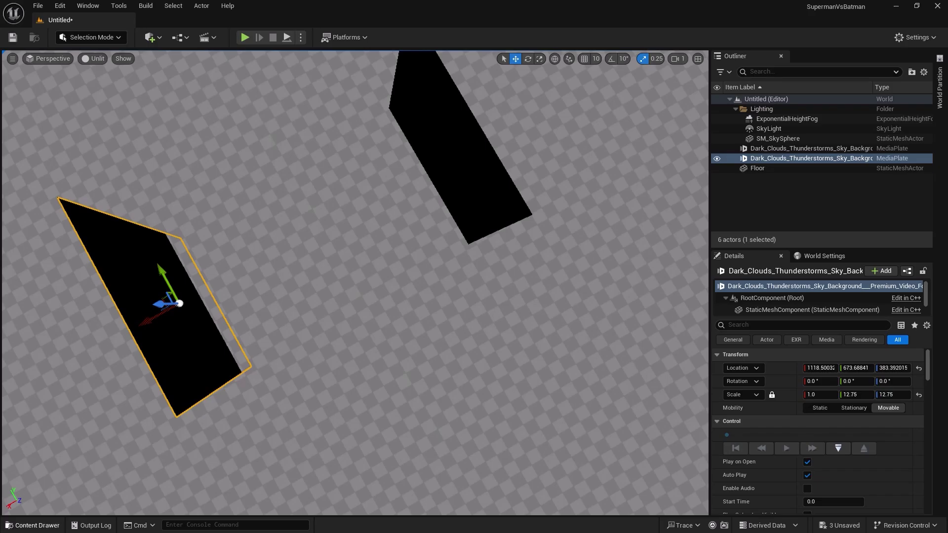
Step: Place the Superman_Nav skeletal mesh between the two media plates, rotated to about -165° around Z
click(26, 526)
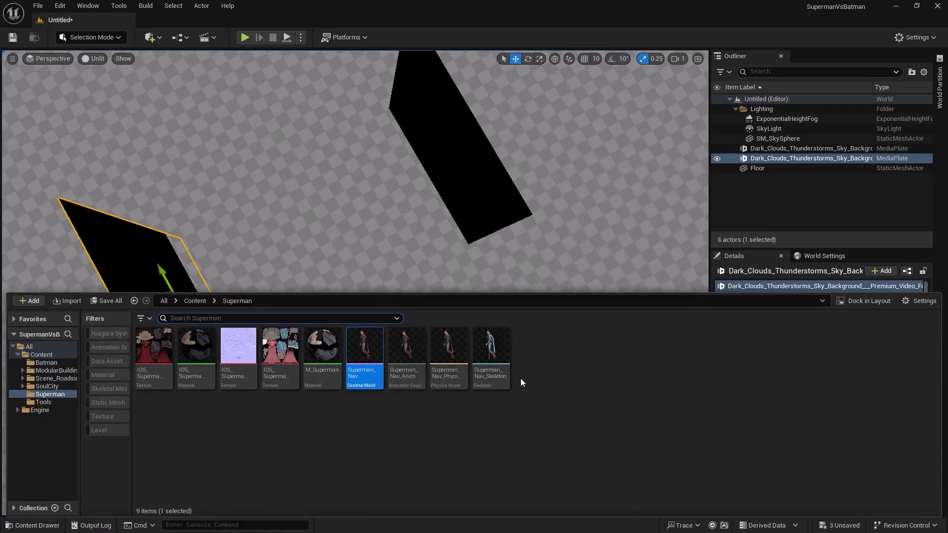
drag(376, 366, 365, 220)
right_drag(365, 221, 430, 205)
key(w)
right_drag(365, 334, 358, 247)
key(r)
drag(335, 440, 305, 313)
right_drag(304, 313, 330, 301)
Step: Scale Superman uniformly to 0.5 and move him to about X -429, Y 578, Z 303
key(e)
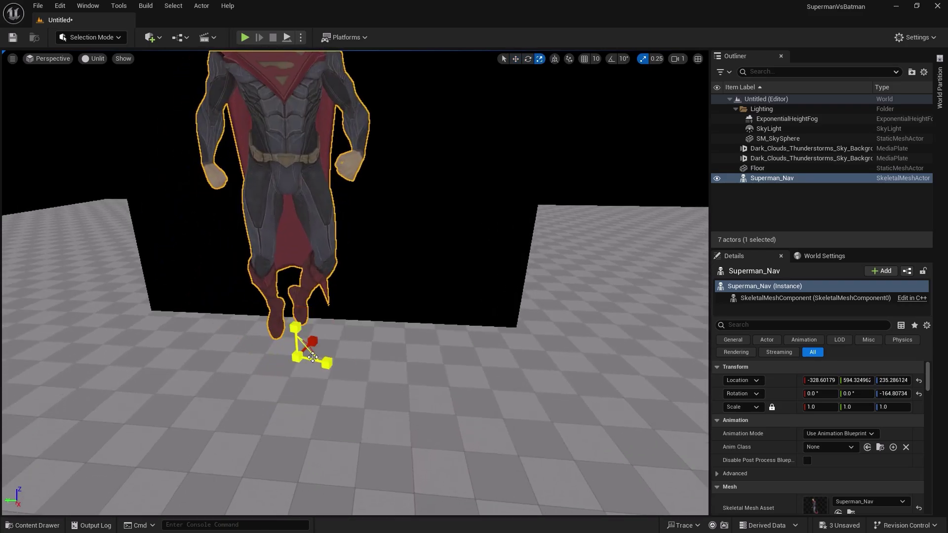
drag(298, 364, 309, 333)
drag(315, 293, 311, 256)
right_drag(311, 255, 336, 229)
Step: Save the level in the Content folder as NewMap
key(ctrl+s)
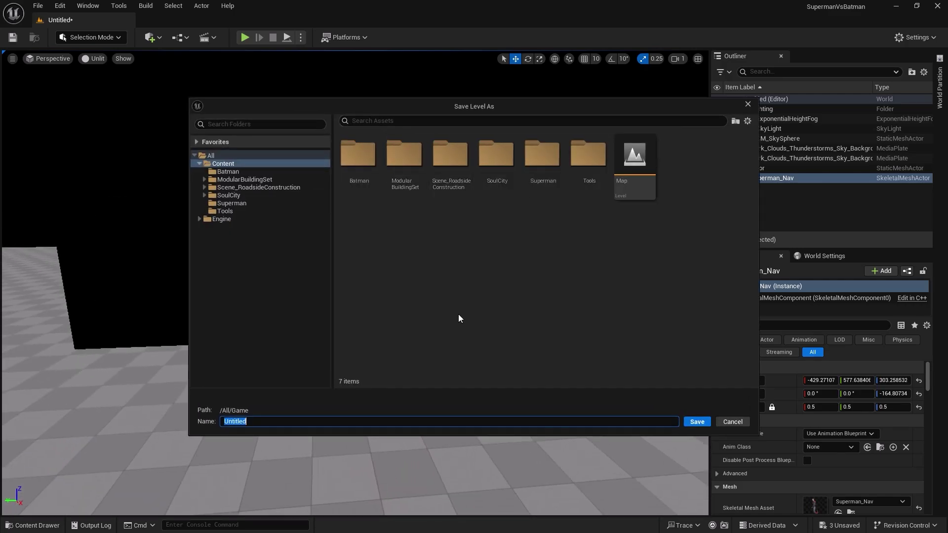
text(NewMap)
key(Return)
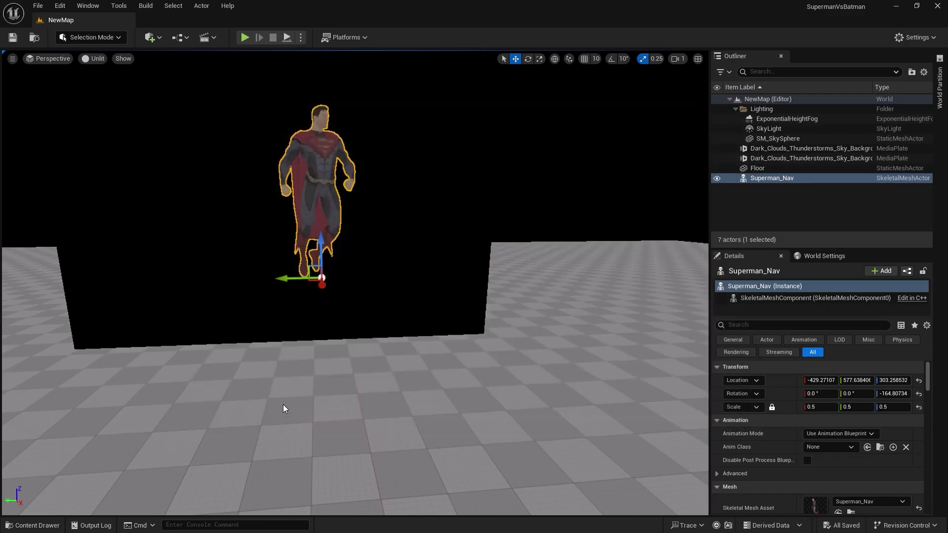
Step: Simulate the level in Unlit view, check the cloud video behind Superman, and stop simulating
click(286, 37)
middle_drag(433, 199, 437, 209)
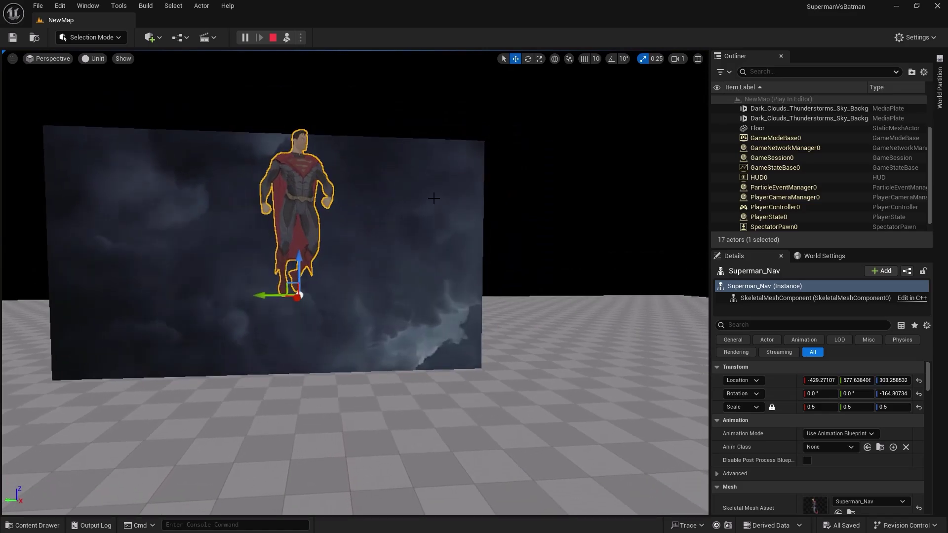
key(Escape)
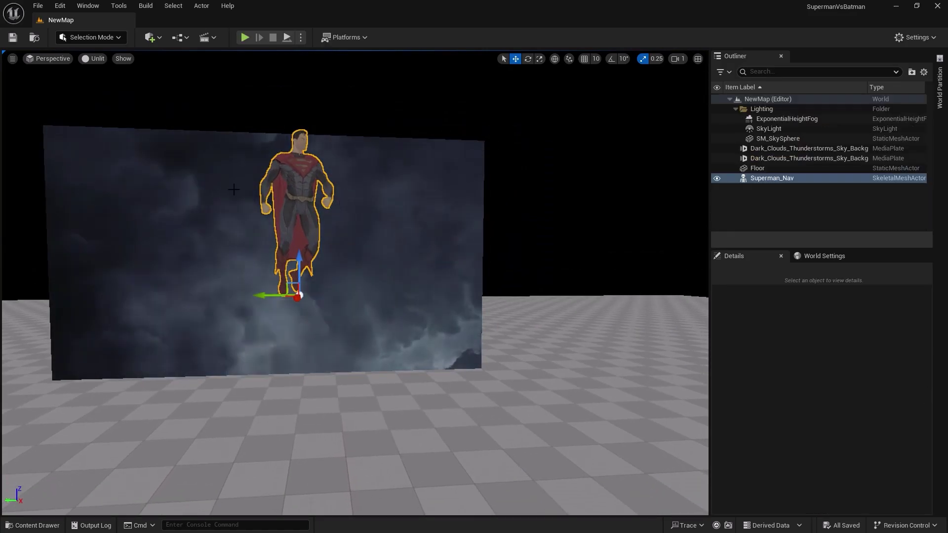
Step: Switch the viewport to Lit, simulate to examine the light from both plates on Superman and the floor, and stop simulating
click(98, 58)
click(114, 97)
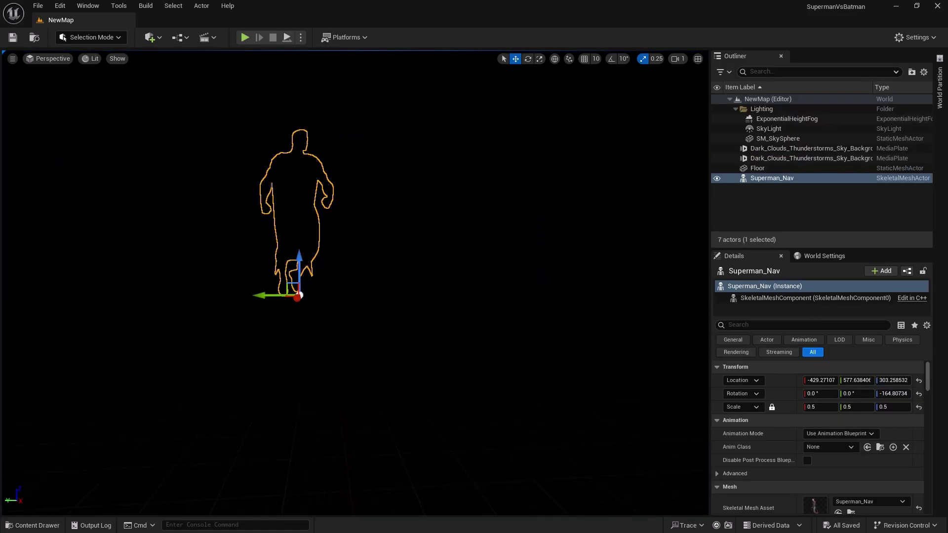
key(alt+s)
right_drag(298, 84, 50, 75)
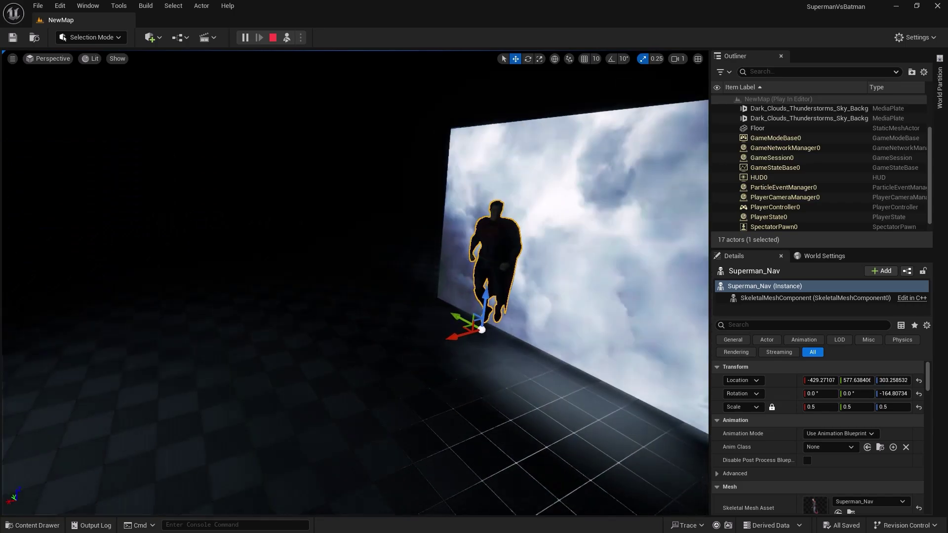
key(Escape)
Step: Switch the viewport to Unlit and scale the duplicated media plate in front of Superman to 94 in Y and Z
right_drag(355, 281, 277, 306)
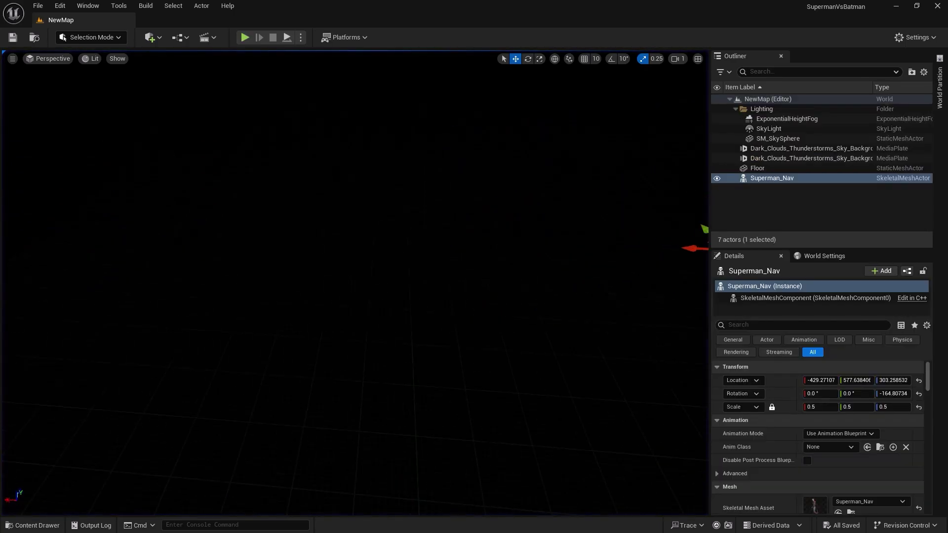
click(92, 58)
click(96, 105)
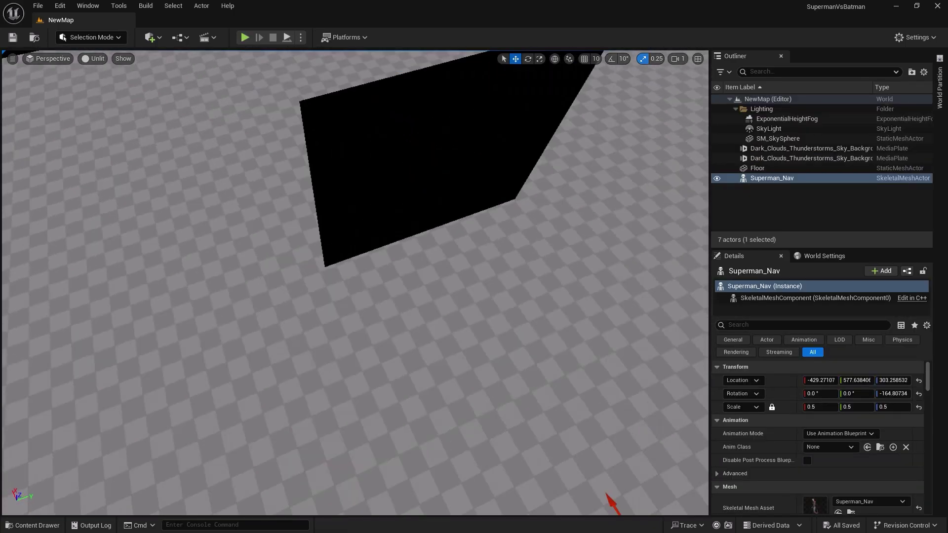
key(s)
right_drag(356, 282, 286, 282)
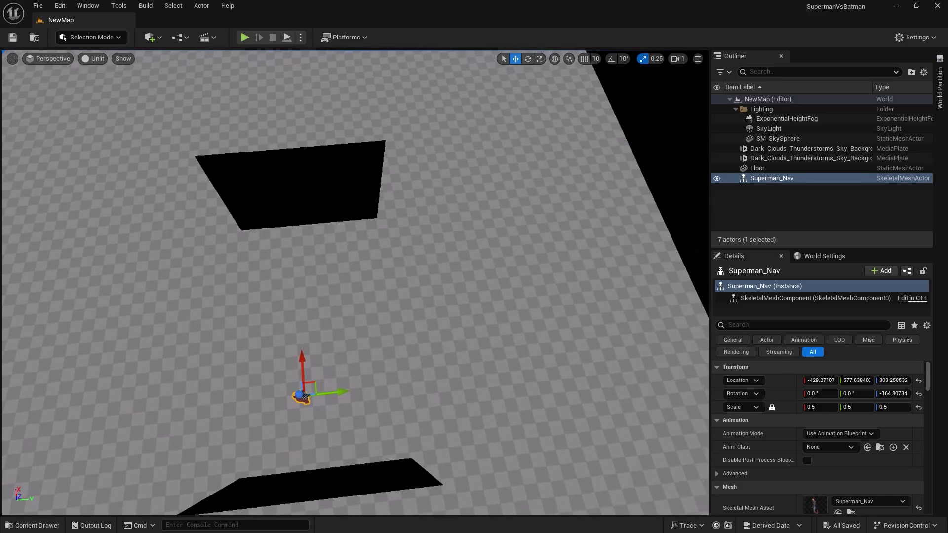
click(316, 190)
key(e)
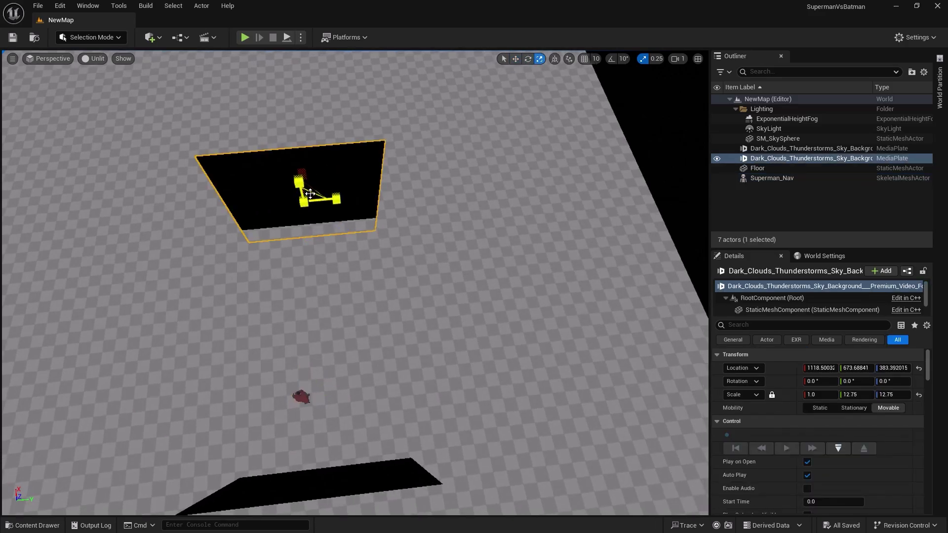
drag(316, 192, 395, 148)
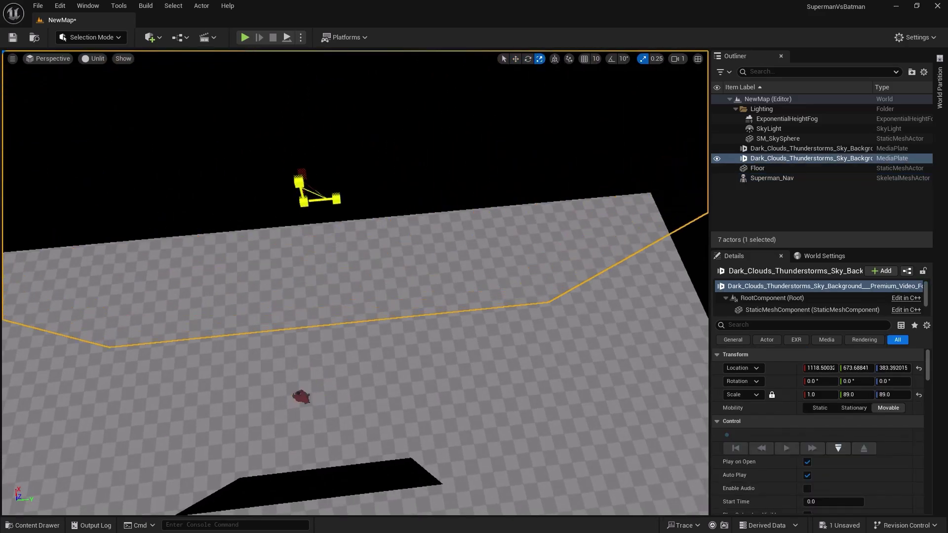
Step: Simulate the level in Unlit with the camera on Superman, view the storm video behind him, and stop simulating
right_drag(300, 302, 494, 253)
key(w)
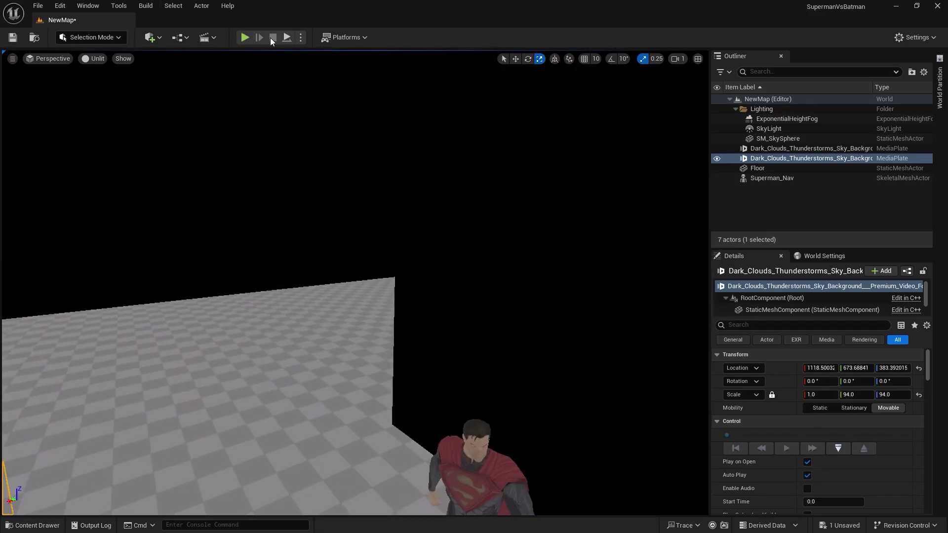
right_drag(291, 163, 373, 180)
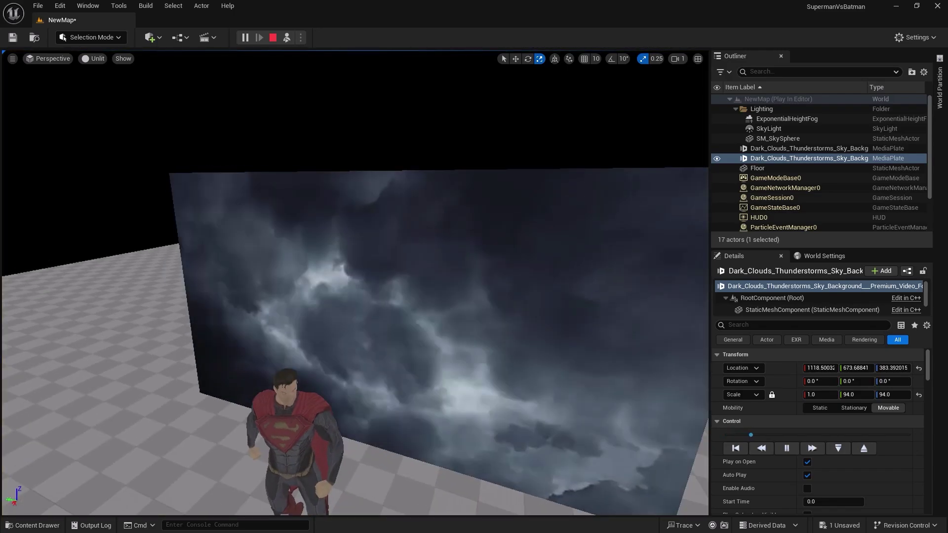
key(Escape)
Step: Simulate the level in Lit view and examine the light the enlarged media plate casts on Superman and the floor
click(99, 58)
click(119, 97)
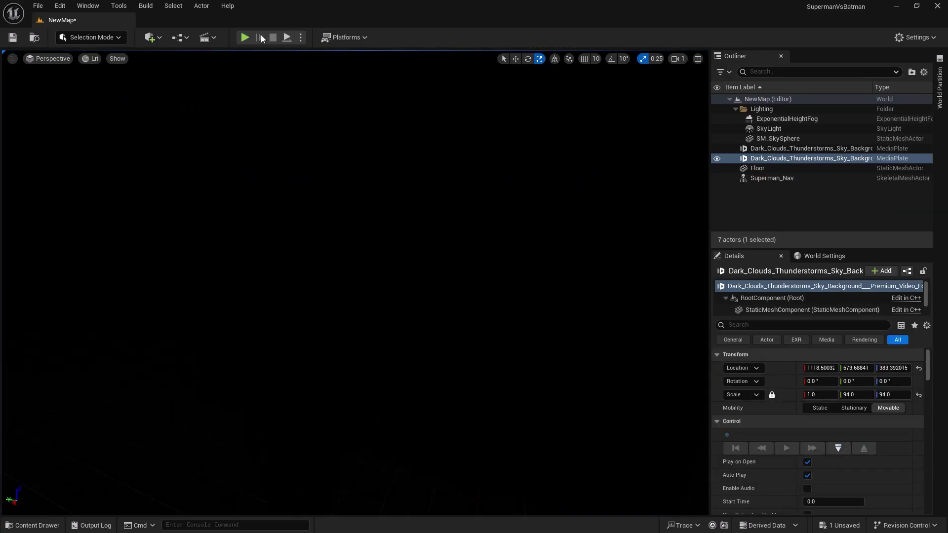
key(alt+p)
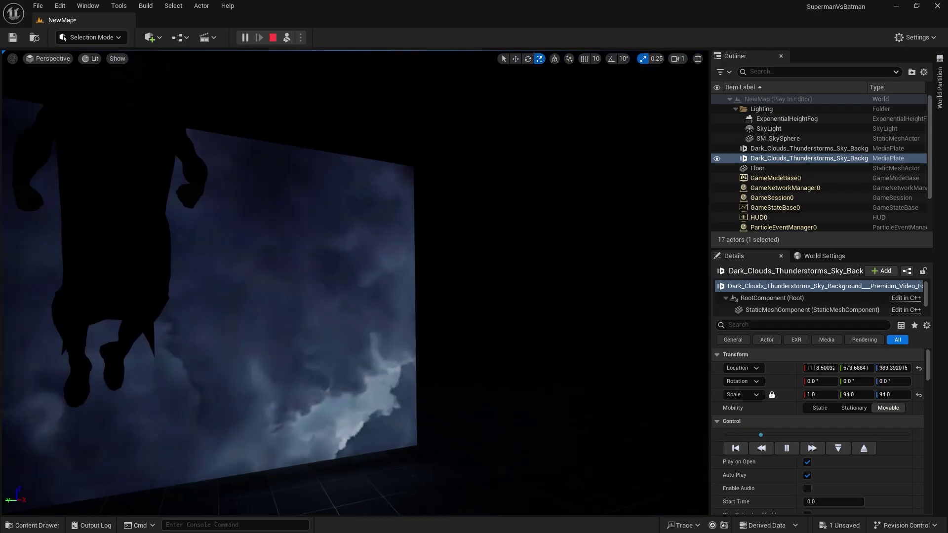
right_drag(466, 204, 691, 245)
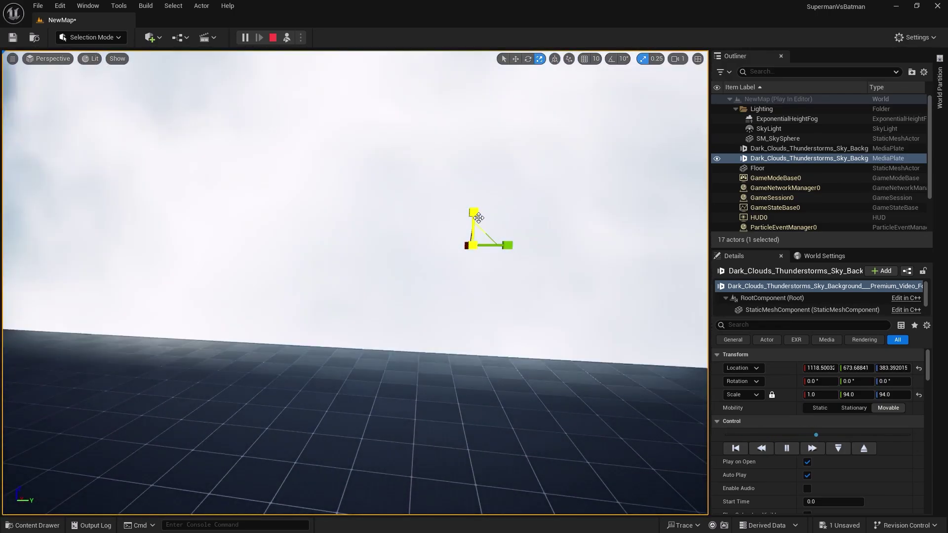
Step: Raise the enlarged media plate to a Z location of about 1234 and simulate the level with Superman in view
key(Escape)
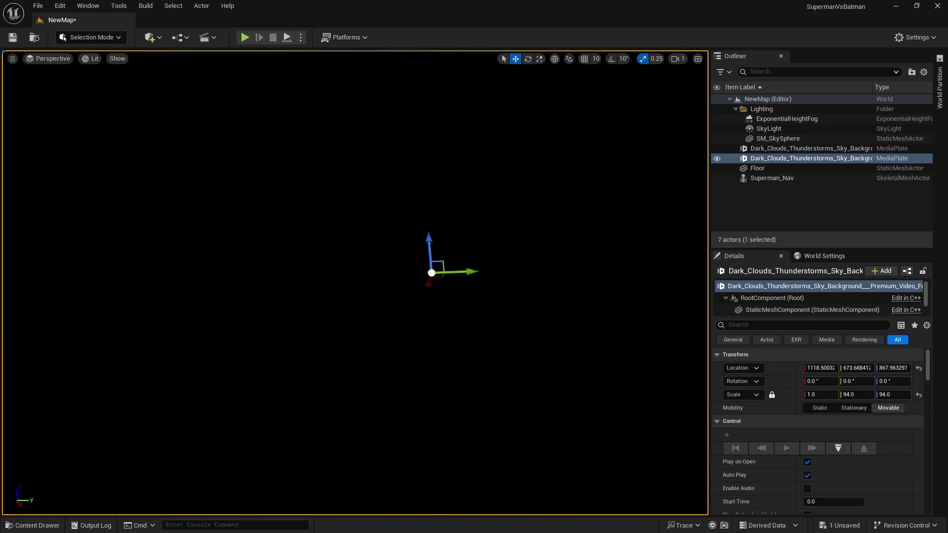
click(285, 38)
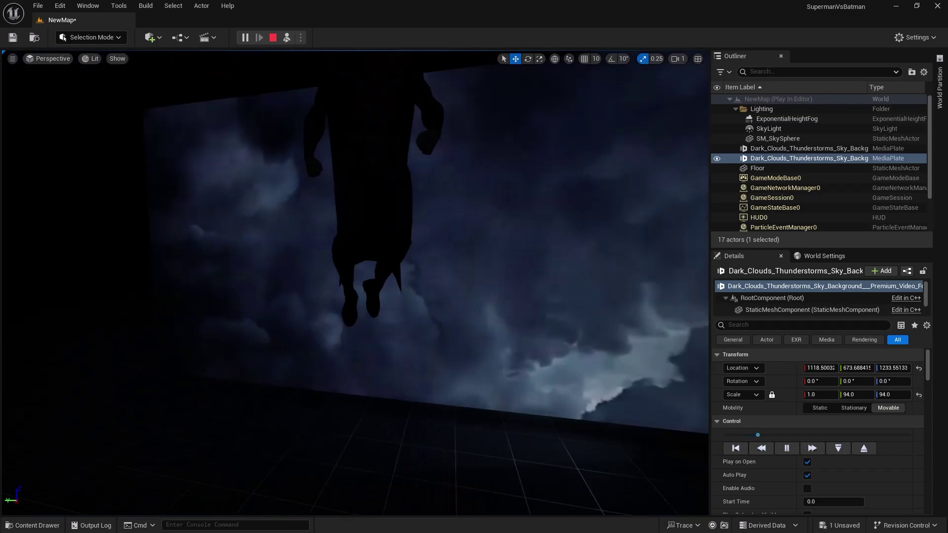
key(s)
right_drag(344, 167, 365, 207)
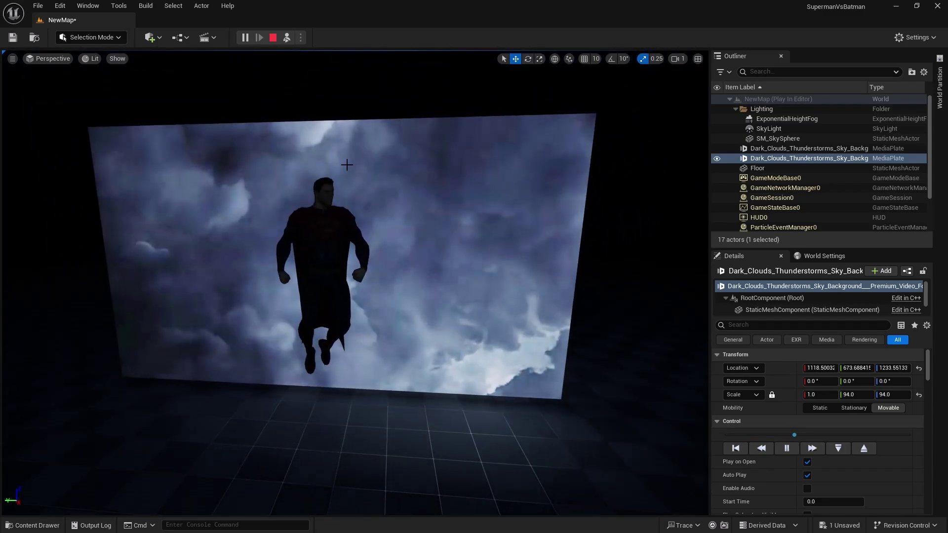
Step: Raise the media plate behind Superman to a Z location of about 594 and view him against the clouds
click(344, 168)
key(e)
key(w)
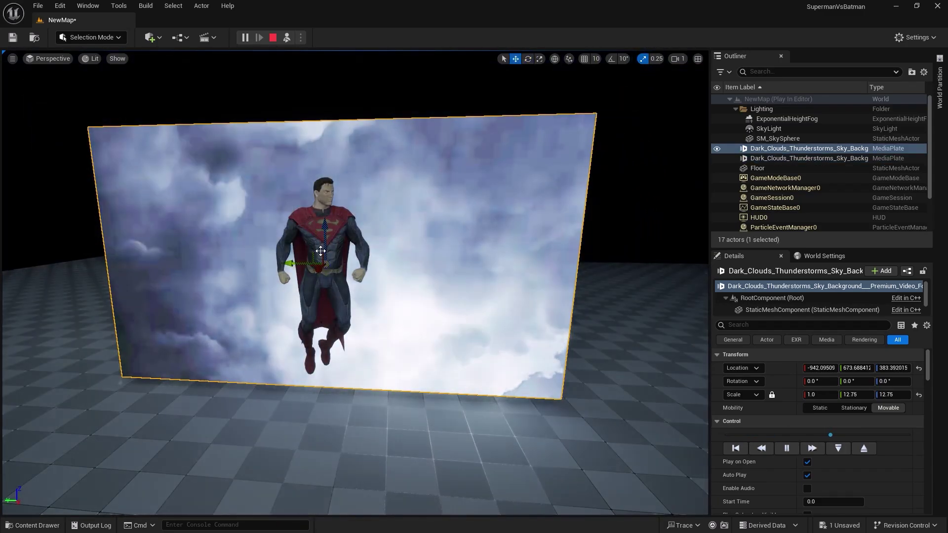
drag(316, 254, 315, 177)
right_drag(380, 231, 399, 178)
key(q)
key(w)
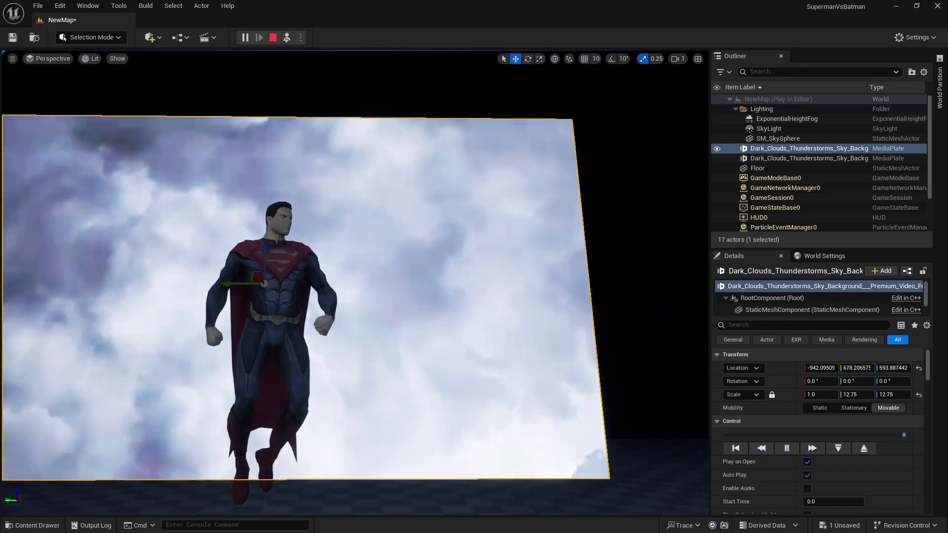
Step: Examine Superman close up against the storm clouds, and the media plate and surrounding floor from high above
scroll(267, 283, up, 5)
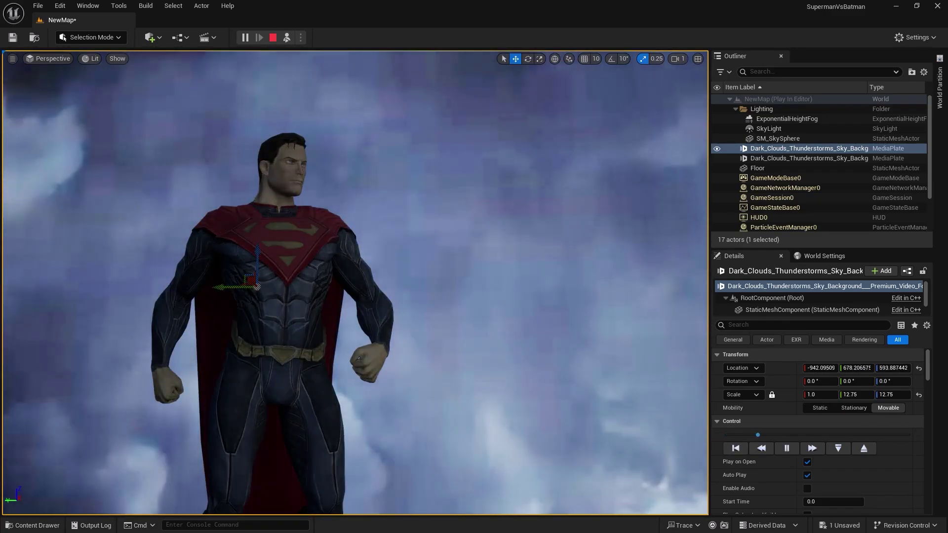
key(a)
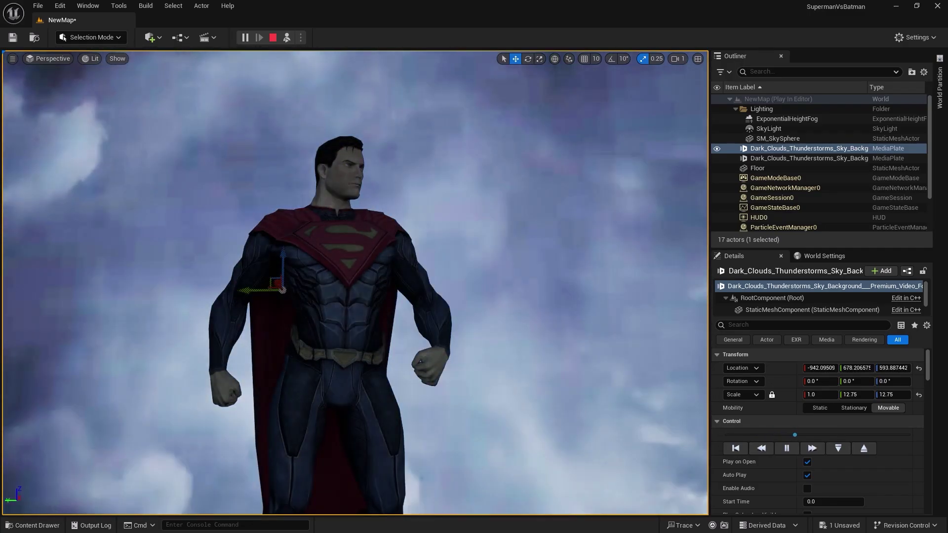
key(s)
click(405, 114)
right_drag(405, 113, 414, 214)
right_drag(480, 106, 480, 138)
key(s)
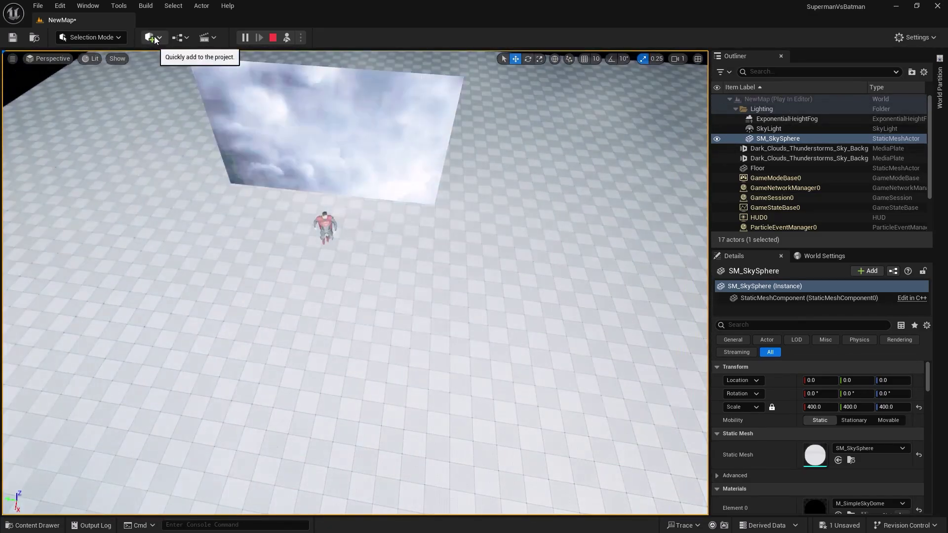
Step: Add a Post Process Volume to the running simulation on the floor near Superman and find its Exposure settings
click(150, 37)
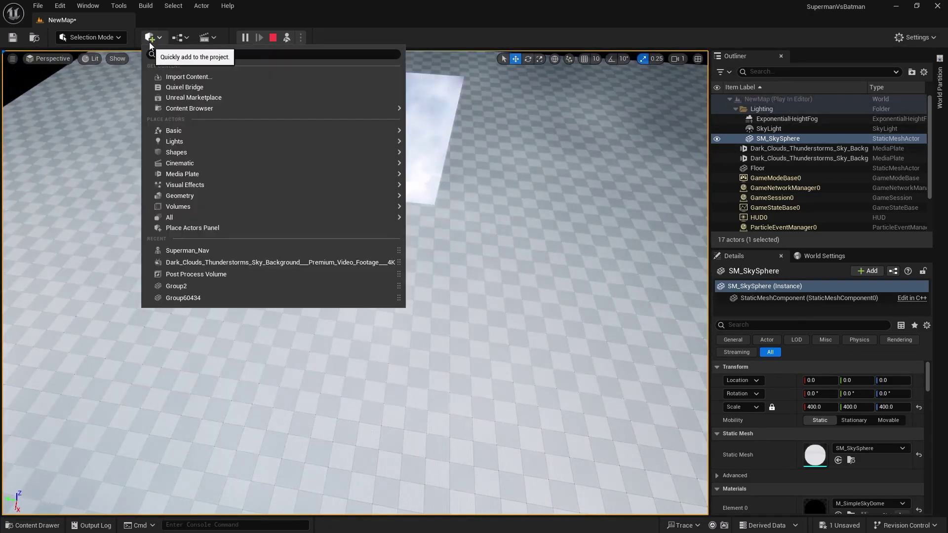
text(post)
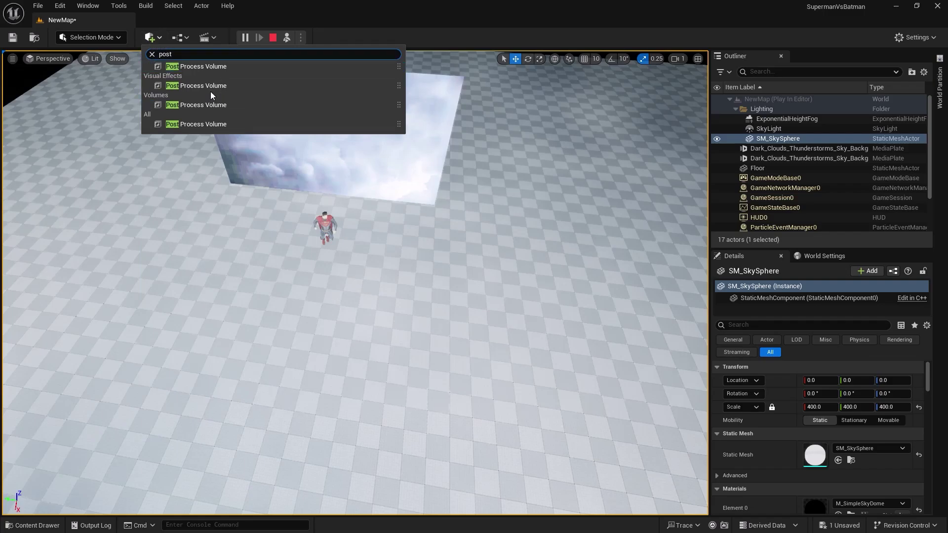
drag(283, 119, 561, 320)
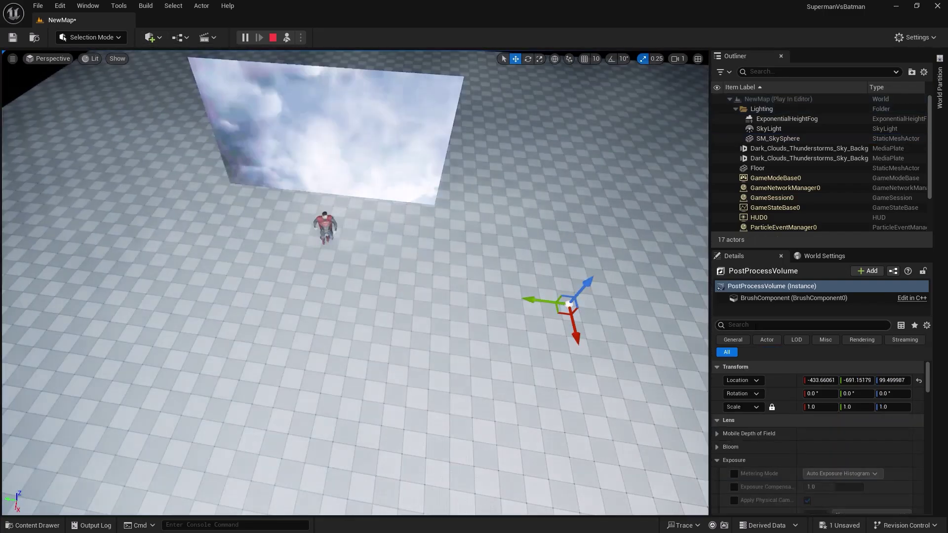
click(755, 326)
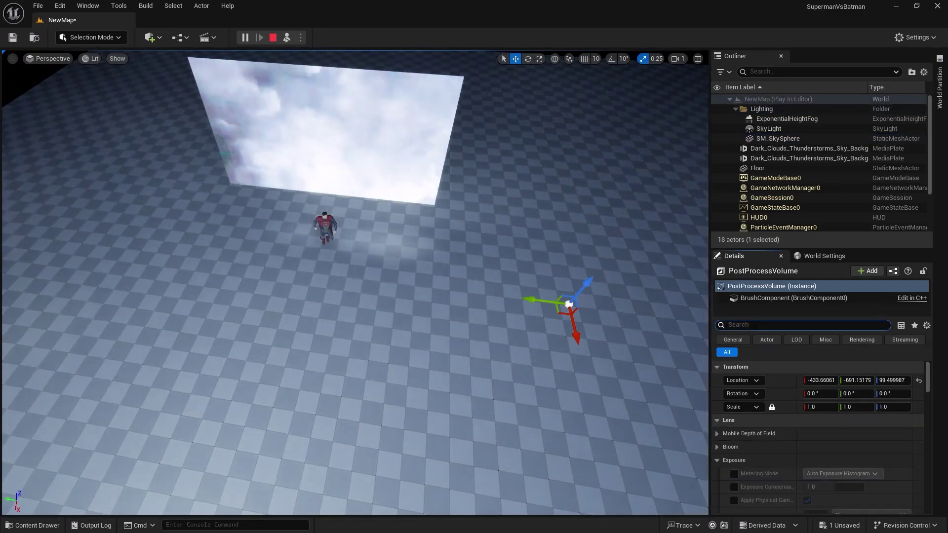
scroll(734, 434, down, 3)
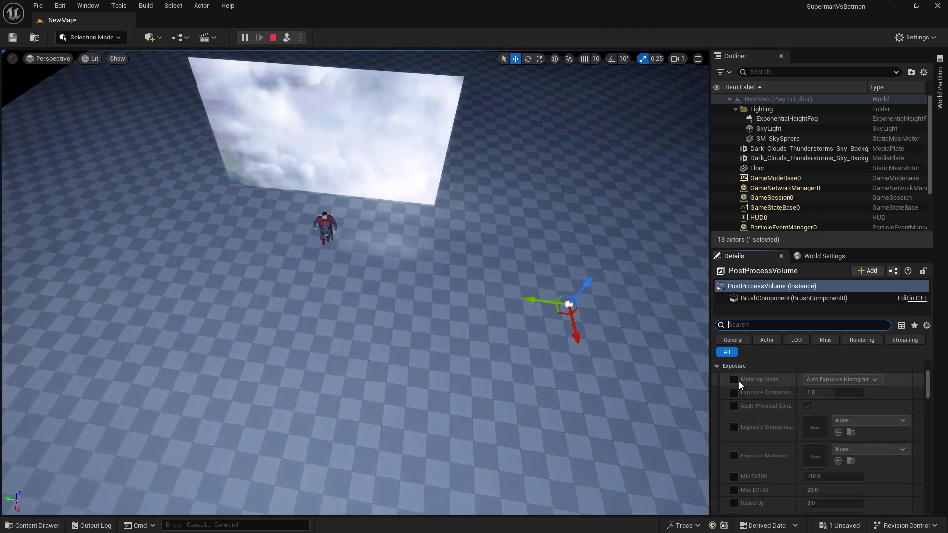
Step: Set the simulated volume's Metering Mode to Manual and Exposure Compensation to 12, and stop simulating
click(734, 379)
click(734, 392)
click(854, 382)
click(832, 408)
click(834, 393)
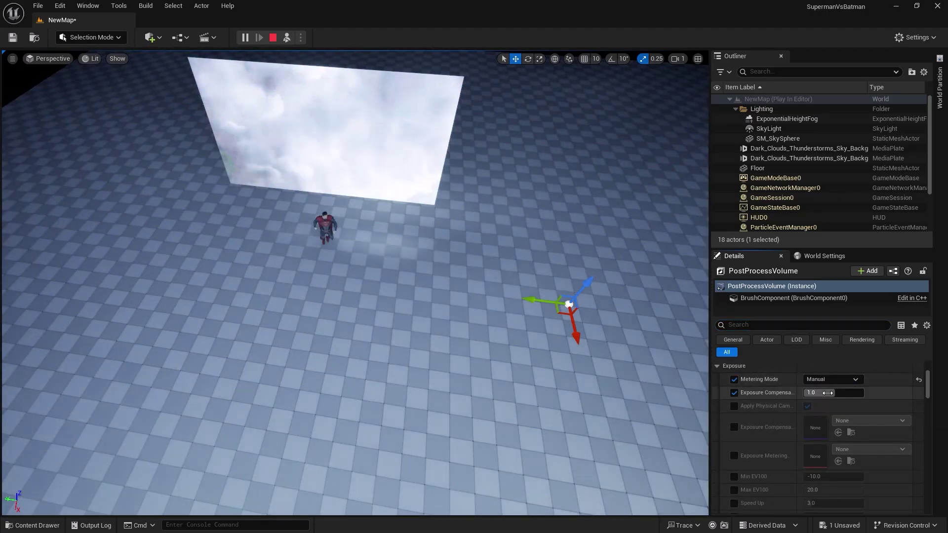
drag(834, 393, 832, 396)
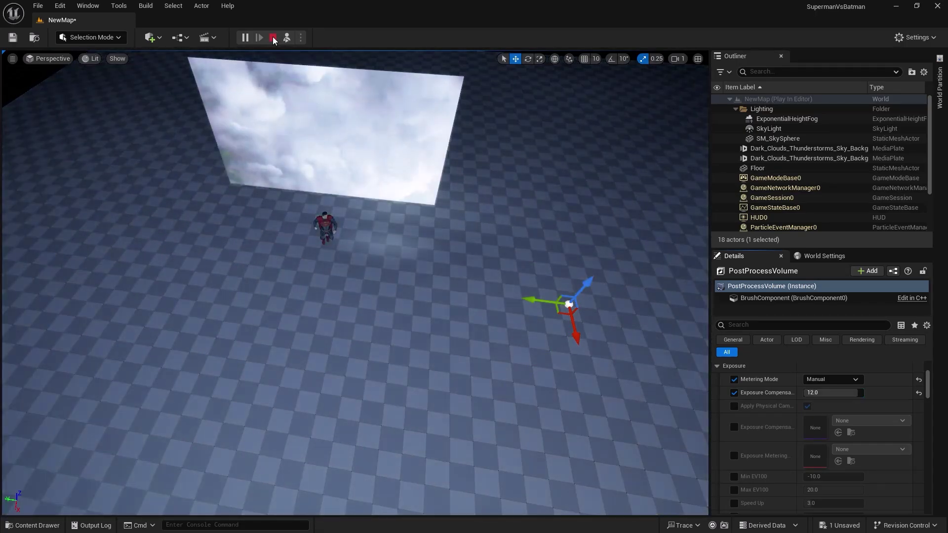
click(272, 37)
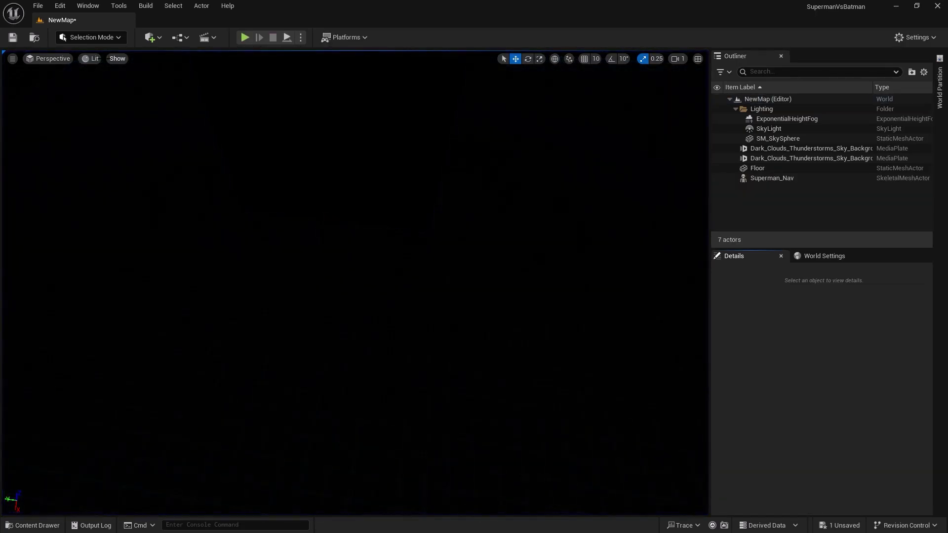
Step: Add a Post Process Volume to the level in the editor, outside simulation
click(117, 58)
click(92, 59)
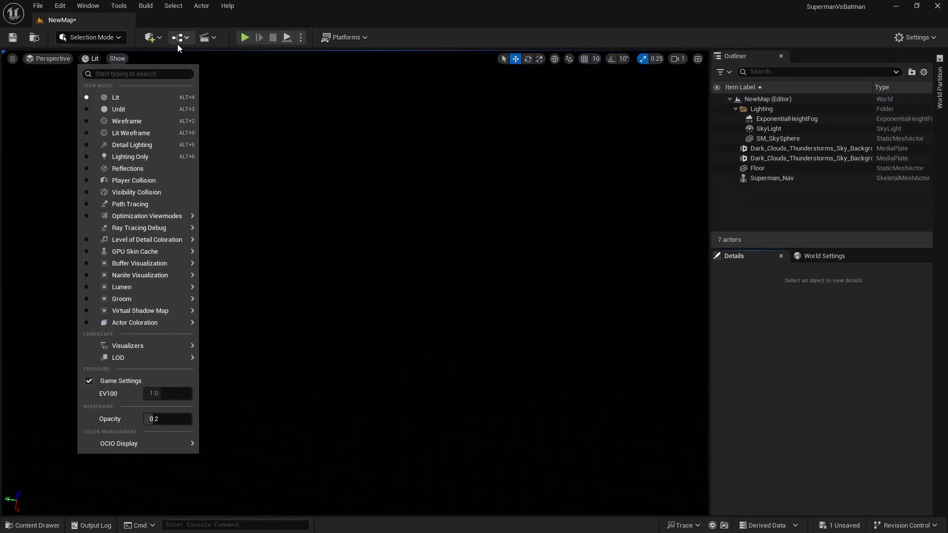
click(157, 37)
text(post)
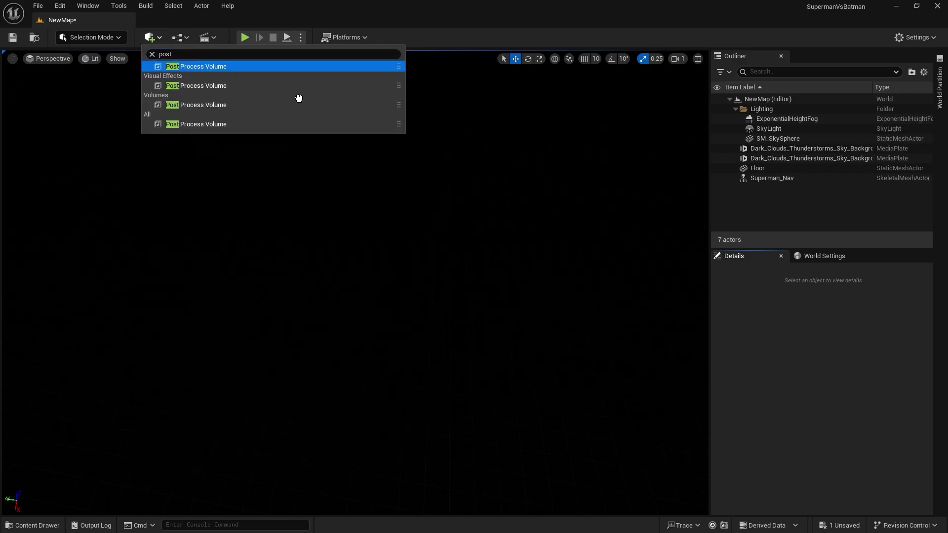
drag(299, 98, 488, 280)
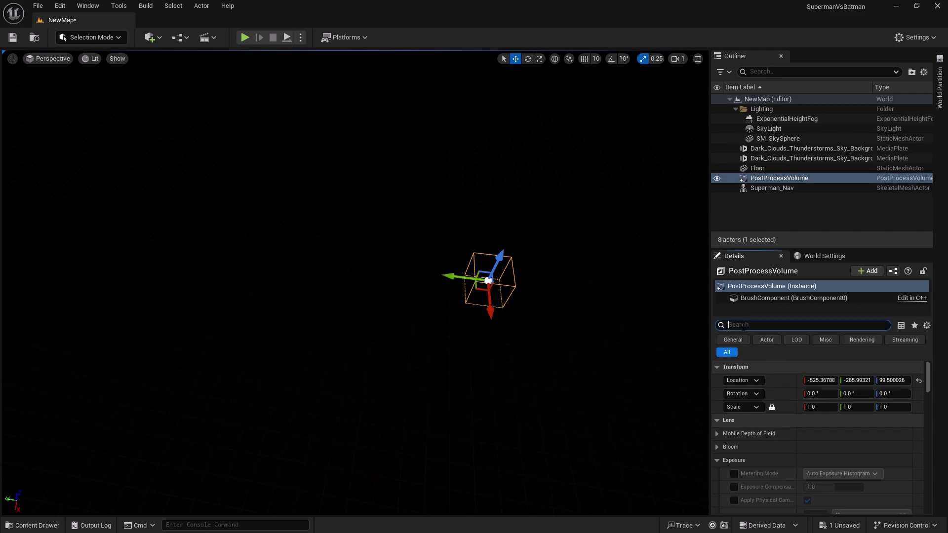
Step: Set the Post Process Volume's Metering Mode to Manual and Exposure Compensation to 13, and test it in a brief simulation
scroll(775, 464, down, 2)
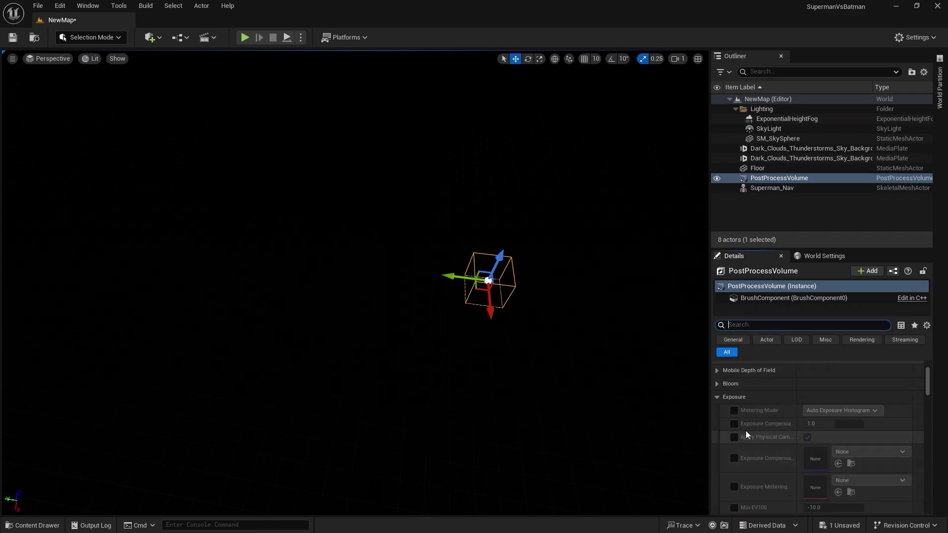
click(734, 410)
click(831, 414)
click(834, 437)
click(734, 424)
click(830, 424)
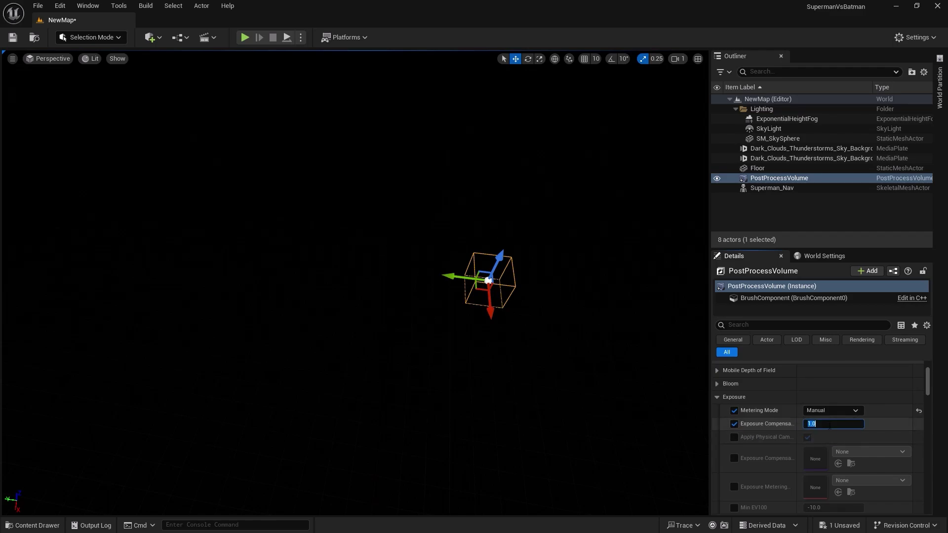
key(Return)
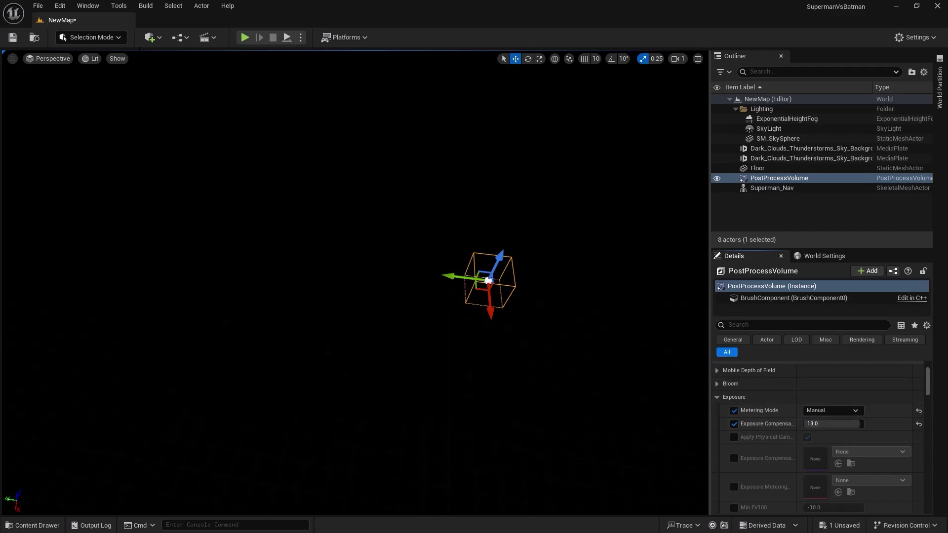
click(287, 38)
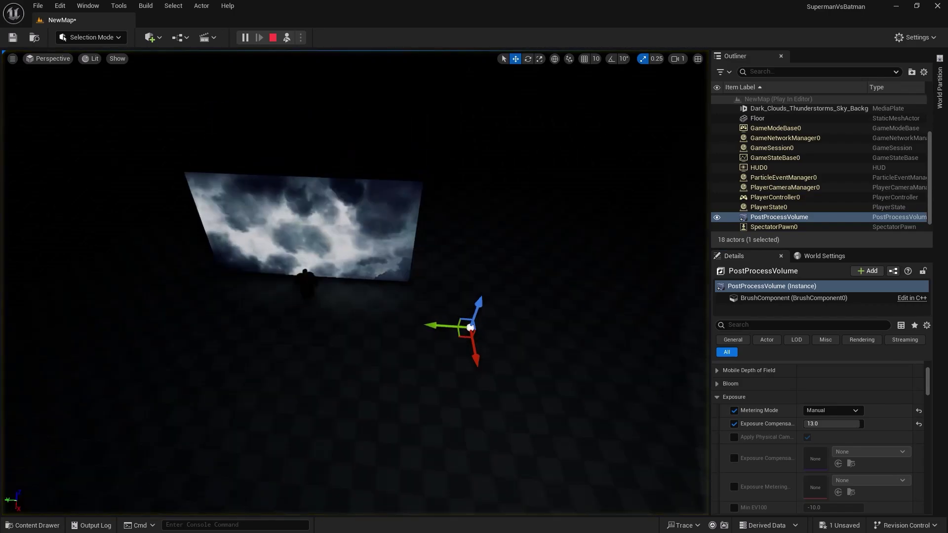
key(Escape)
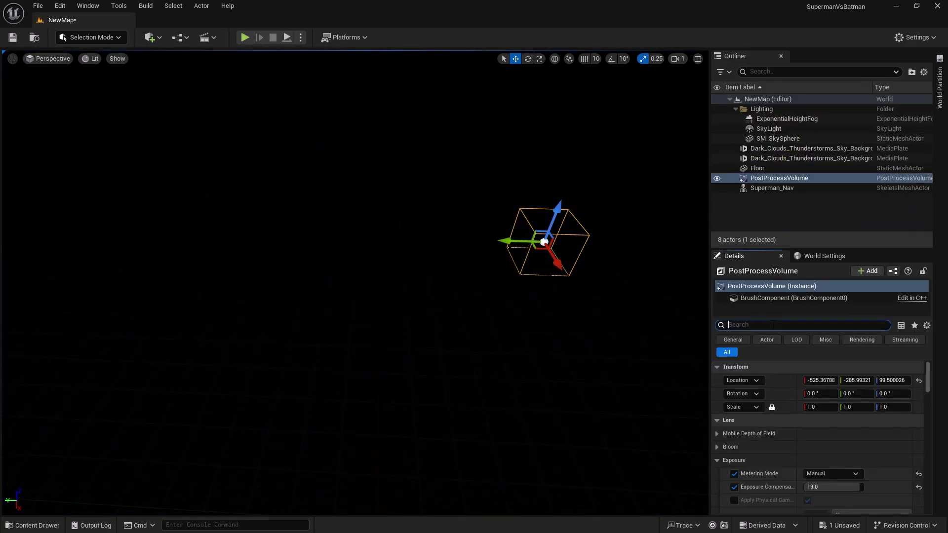
Step: Enable Infinite Extent (Unbound) on the Post Process Volume and clear the property search
text(unb)
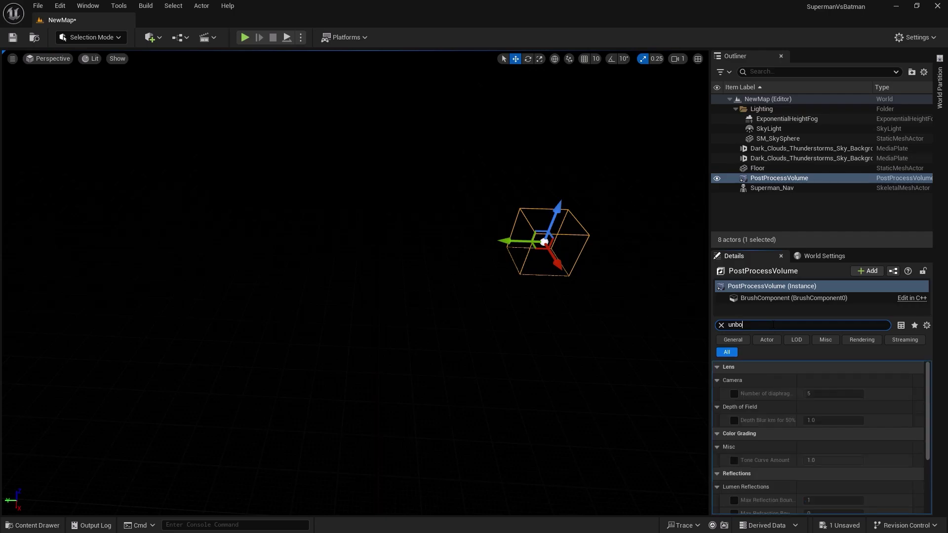
text(o)
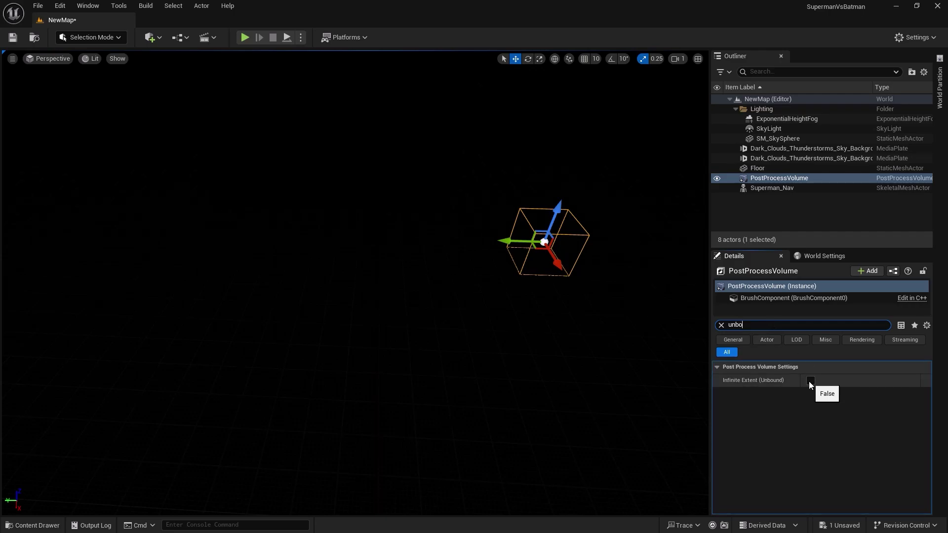
click(722, 325)
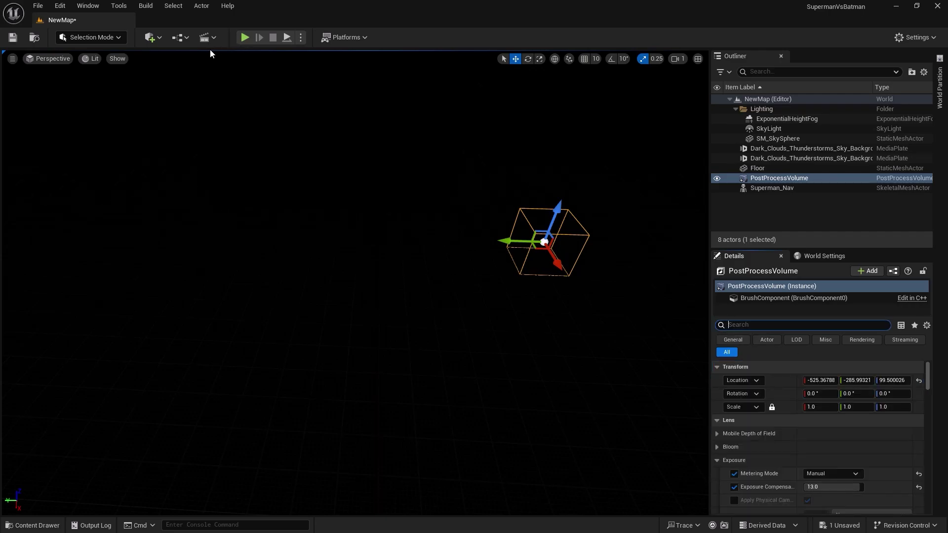
Step: Simulate the level and examine Superman against the storm plate with the fixed exposure, both close up and from a distance
click(291, 42)
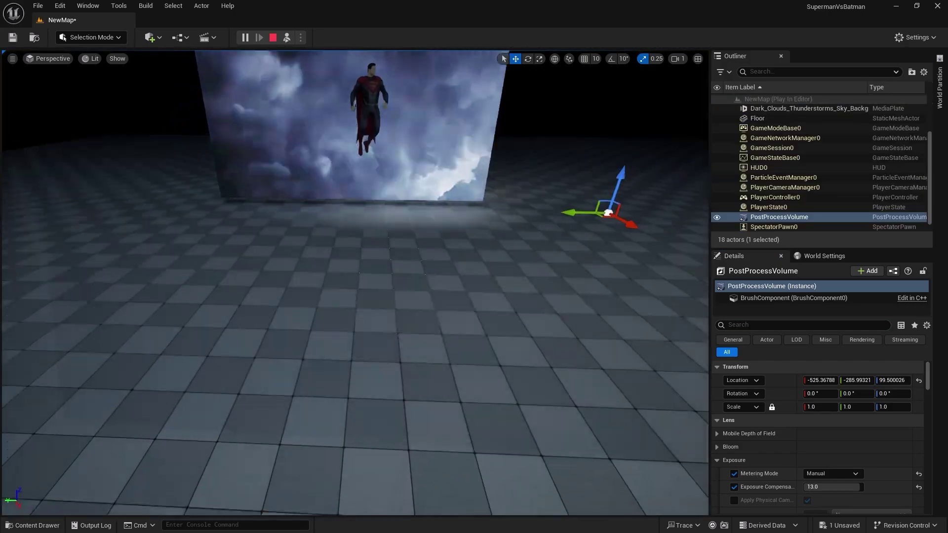
right_drag(355, 282, 354, 225)
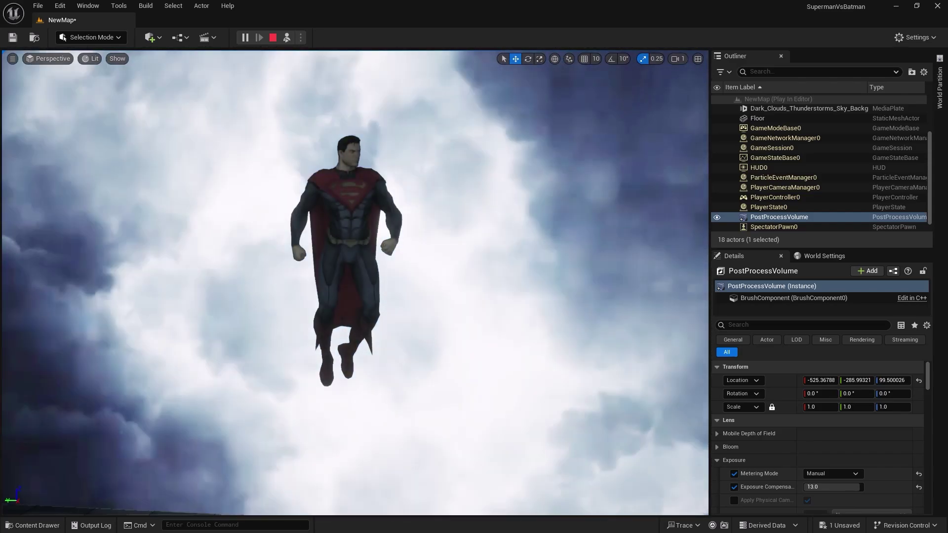
scroll(355, 283, down, 8)
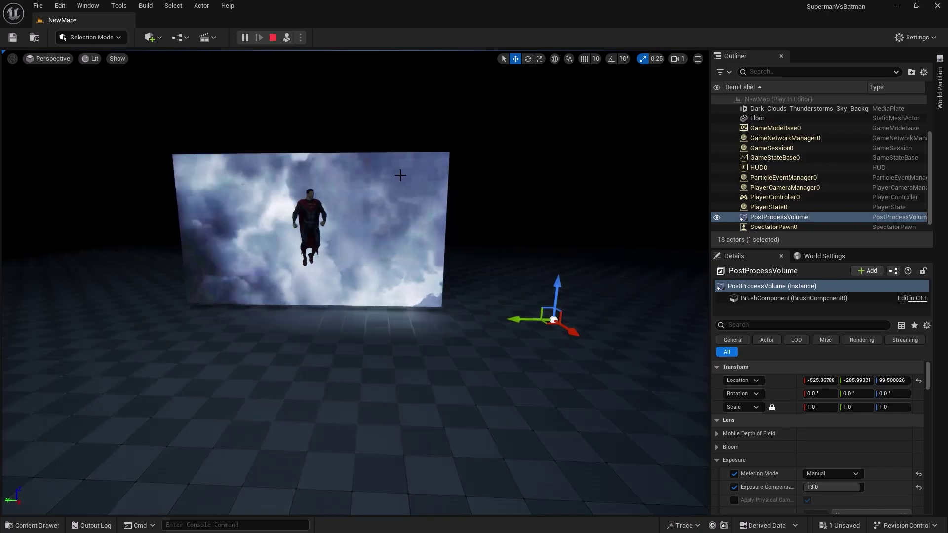
right_drag(399, 175, 444, 193)
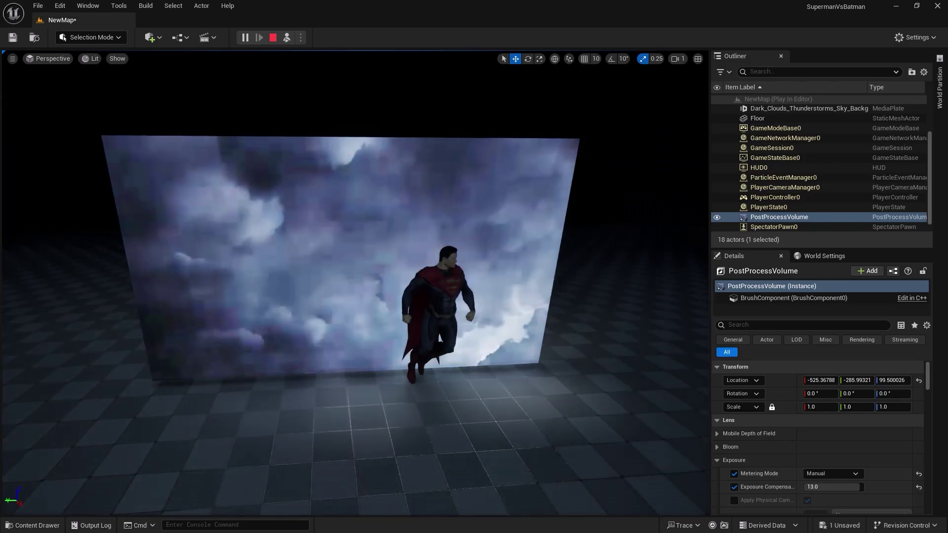
Step: Examine both media plates from the side and the changing light they cast on the floor and Superman from the front
right_drag(356, 282, 473, 294)
key(s)
key(e)
key(d)
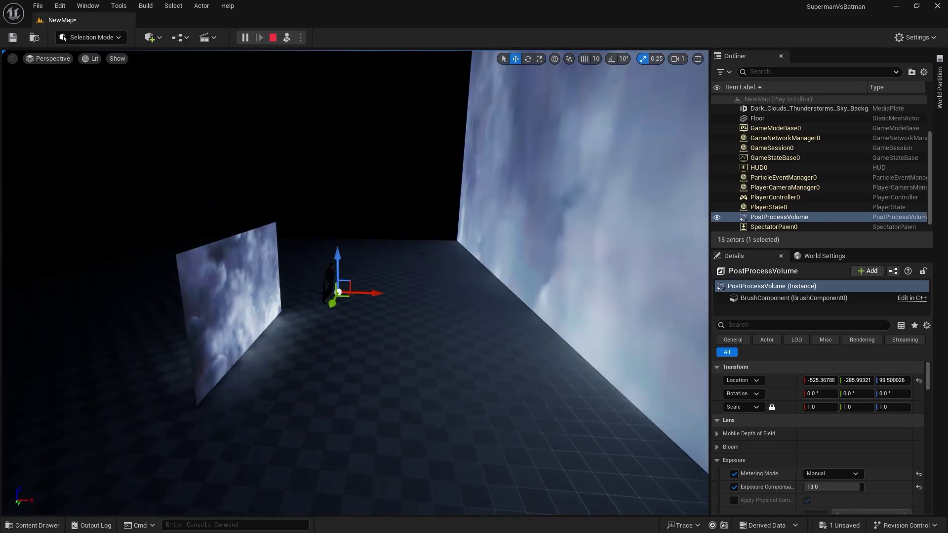
right_drag(481, 215, 400, 160)
key(w)
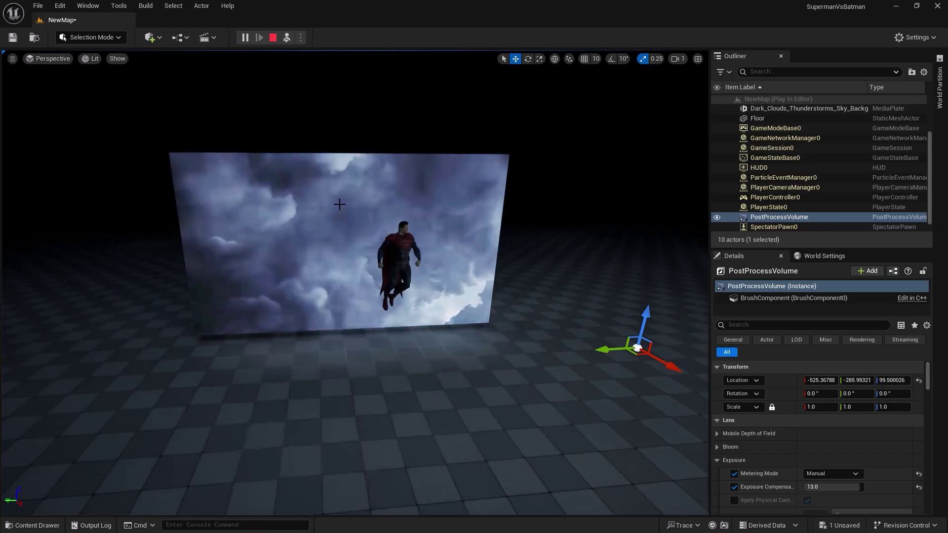
mouse_move(340, 205)
right_down()
mouse_move(306, 209)
mouse_move(348, 224)
mouse_move(335, 203)
right_up()
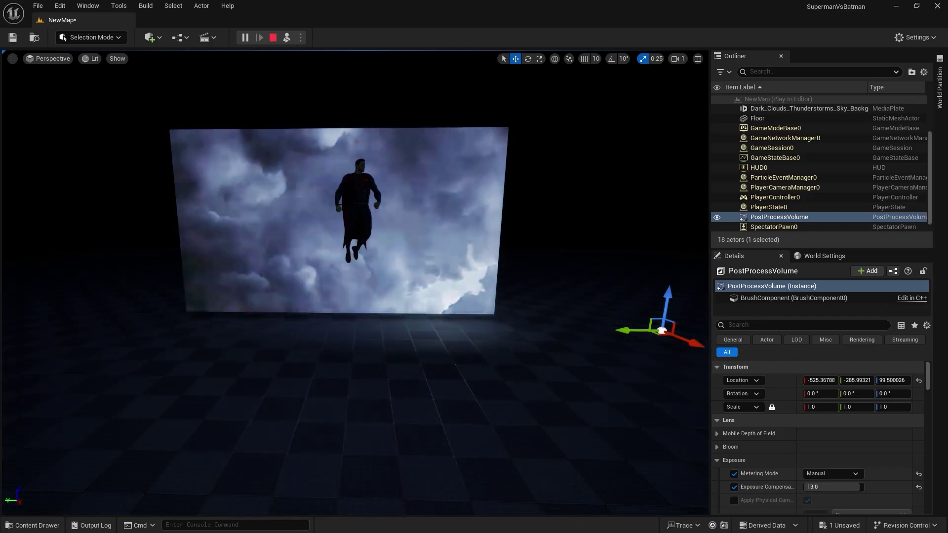
right_drag(345, 237, 409, 269)
right_drag(390, 213, 346, 213)
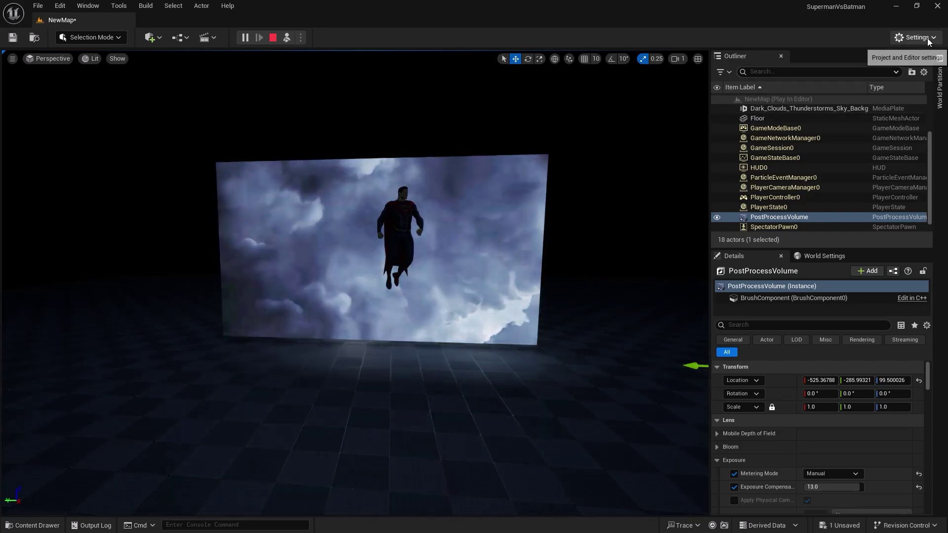
click(918, 41)
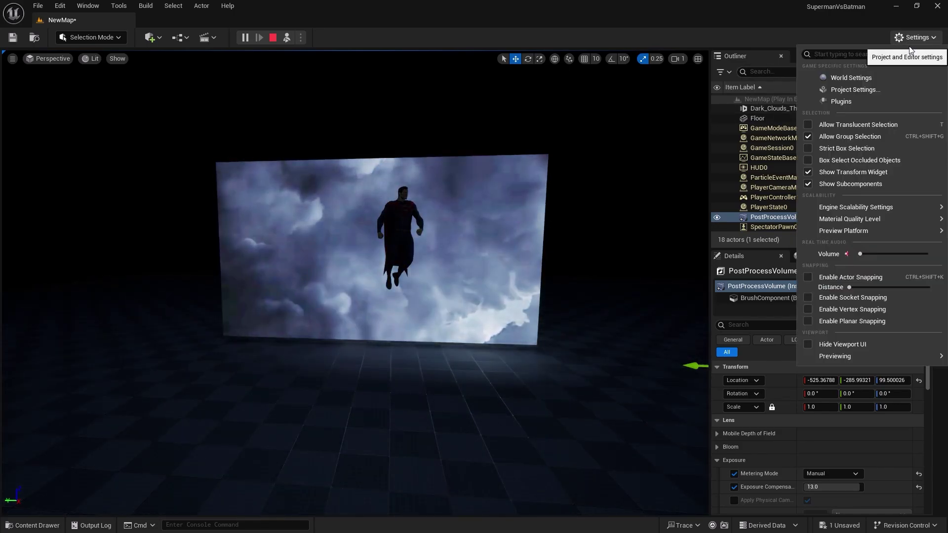
click(852, 90)
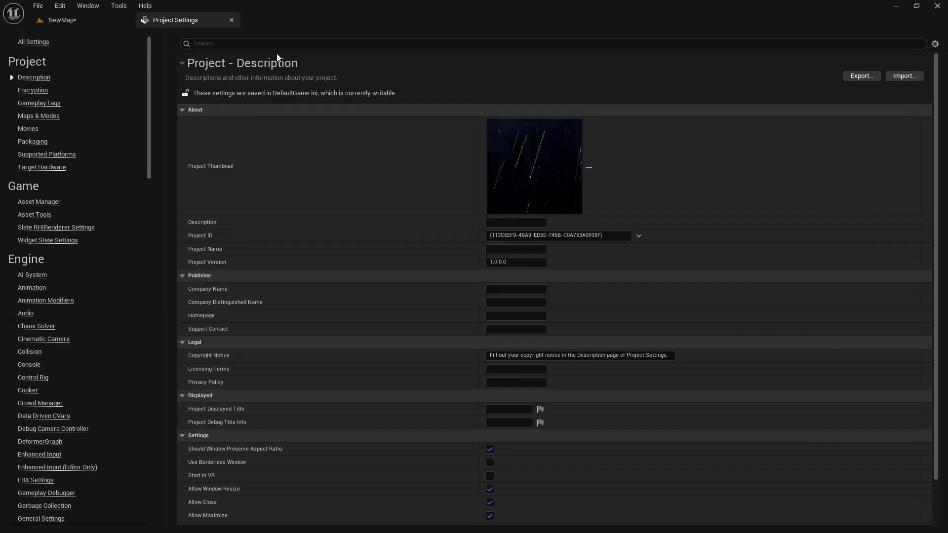
click(231, 21)
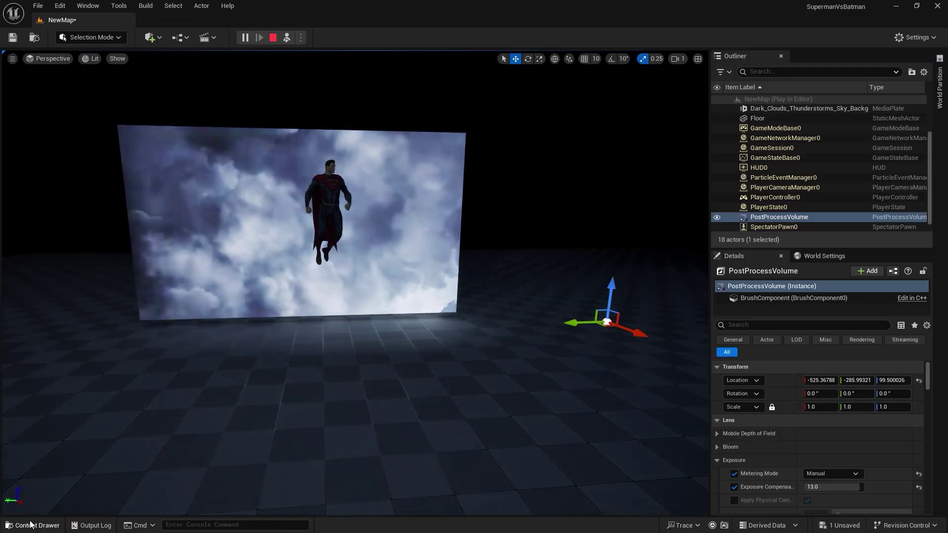
Step: Open the level named Map from the project's Content folder, ending the running simulation
click(31, 525)
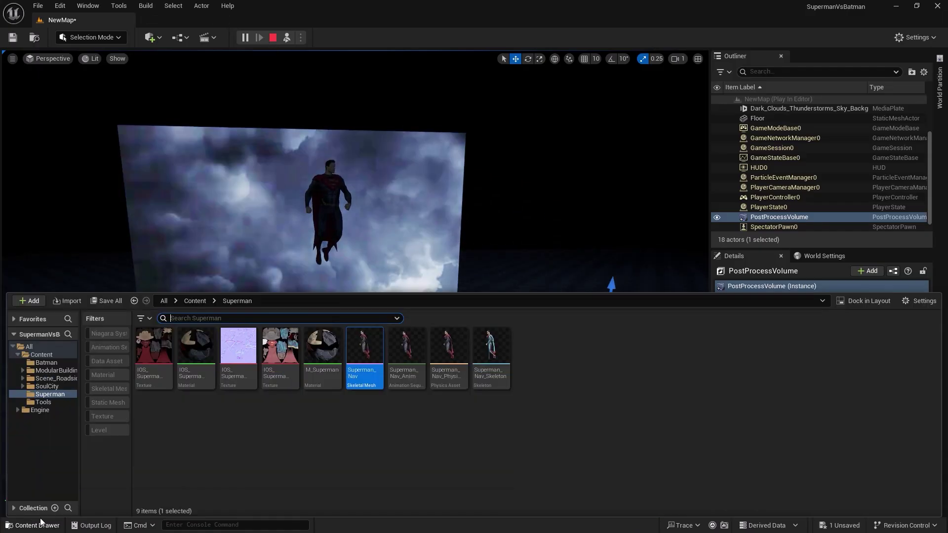
click(42, 354)
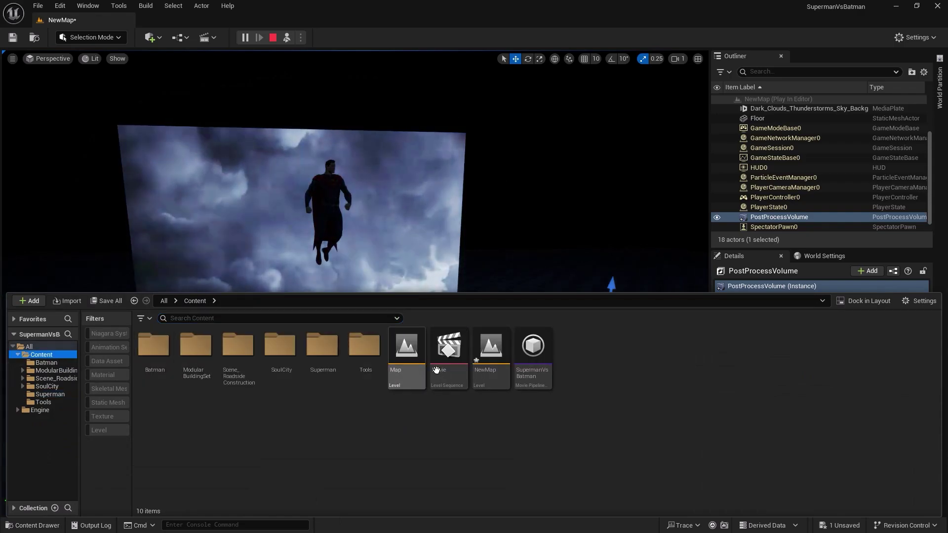
click(405, 346)
double_click(405, 345)
click(549, 383)
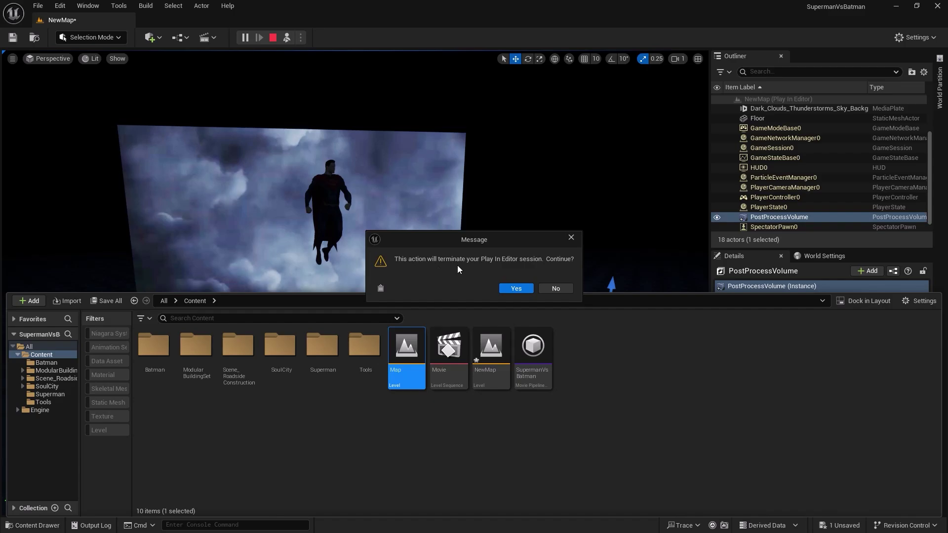
click(511, 289)
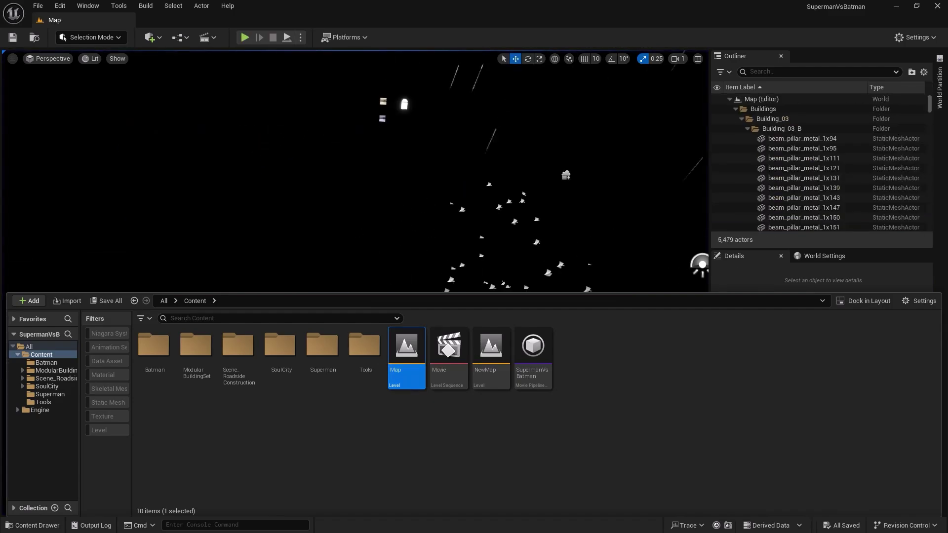
click(37, 522)
Step: Examine the street and buildings around Batman in Unlit view mode, and return the viewport to Lit
right_drag(306, 306, 388, 303)
right_drag(668, 381, 626, 349)
right_drag(356, 281, 400, 326)
click(96, 61)
click(122, 108)
right_drag(336, 306, 331, 312)
click(94, 58)
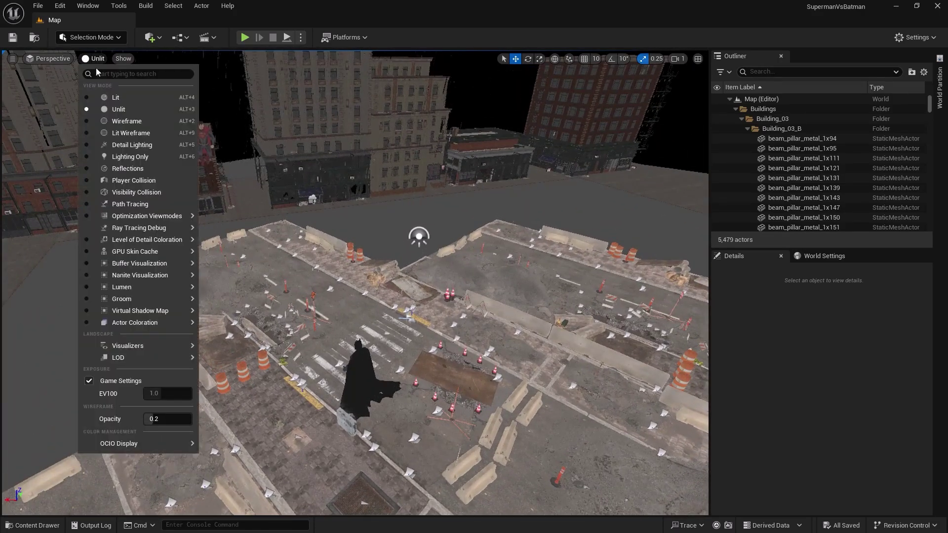
click(112, 98)
Step: Simulate the level and examine how the storm cloud plates light the buildings, Batman and the construction street
right_drag(345, 277, 392, 320)
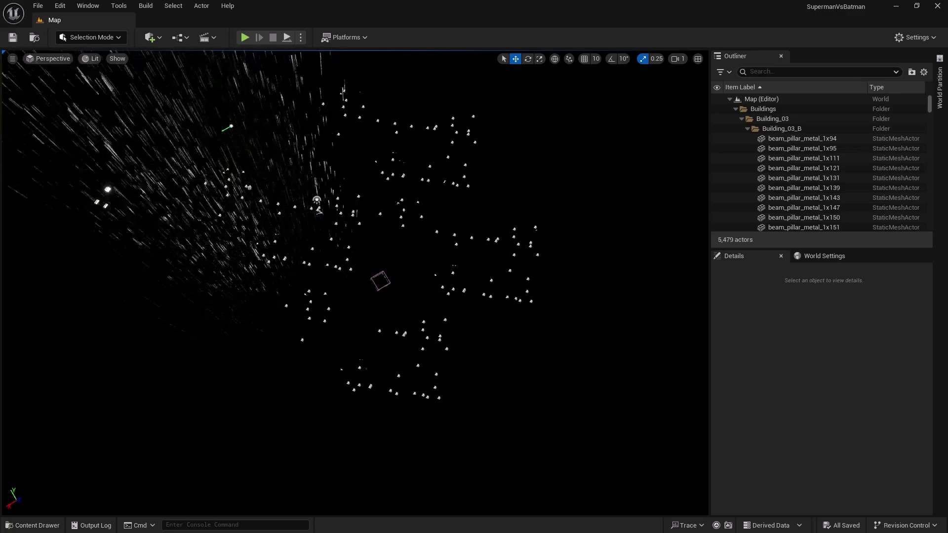
click(291, 38)
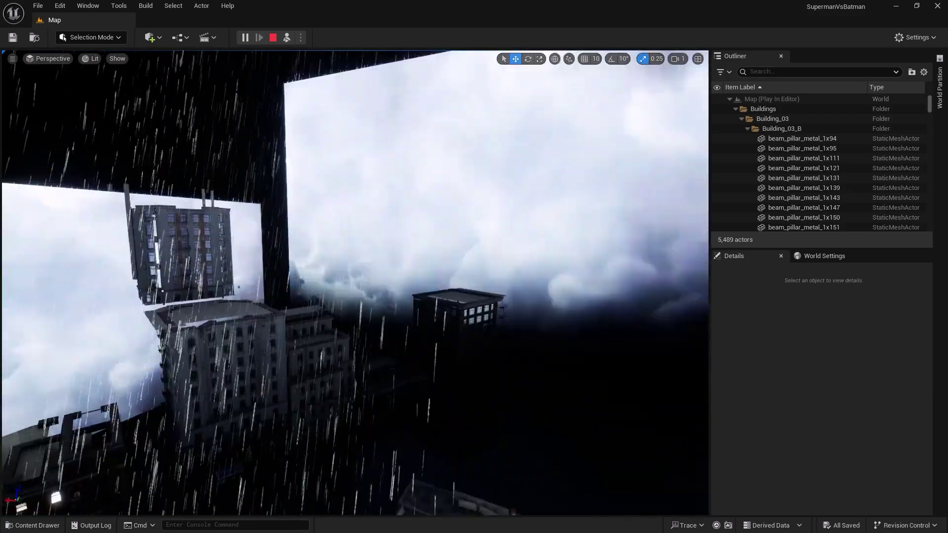
click(513, 209)
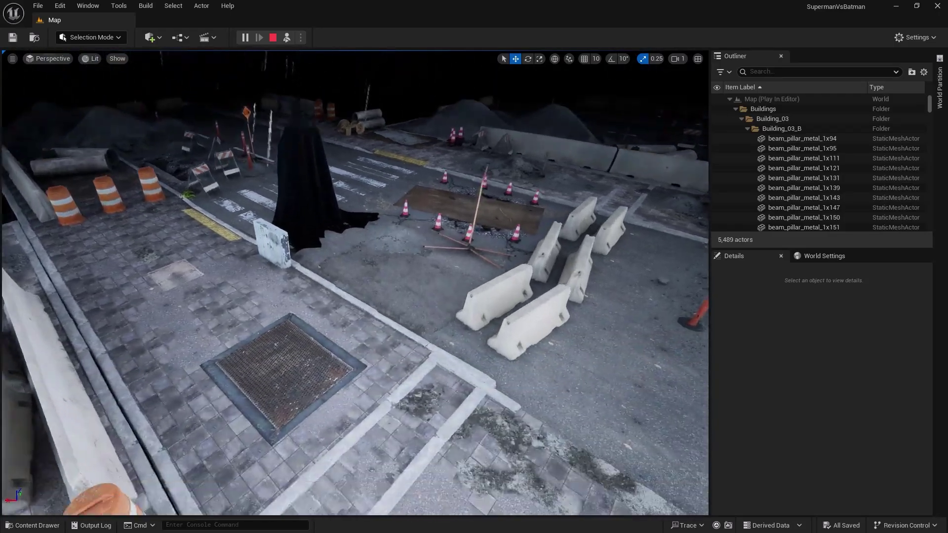
mouse_move(355, 282)
right_down()
mouse_move(410, 335)
mouse_move(365, 296)
right_up()
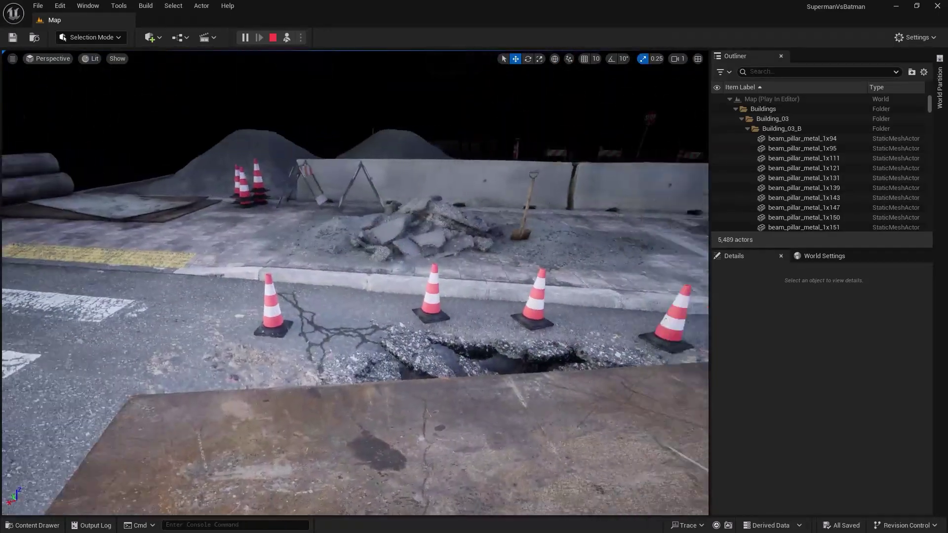
right_drag(355, 282, 504, 183)
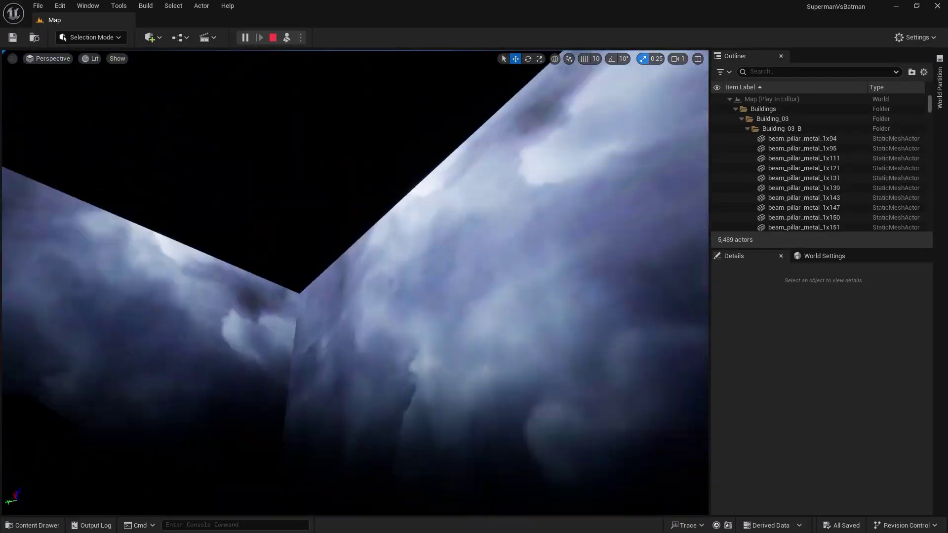
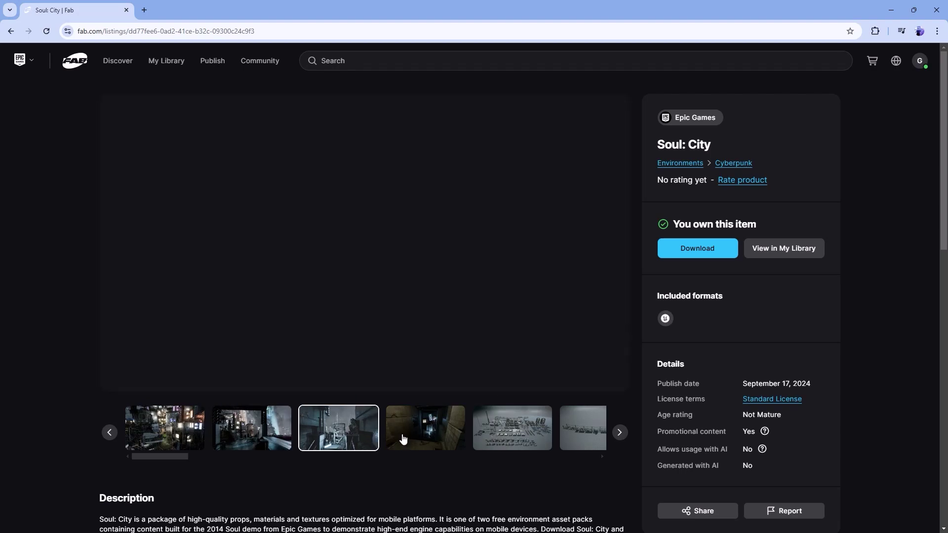
Step: Switch to the Fab website in the browser, view the Soul: City listing's preview images, and go to the Fab home page
click(426, 428)
click(166, 438)
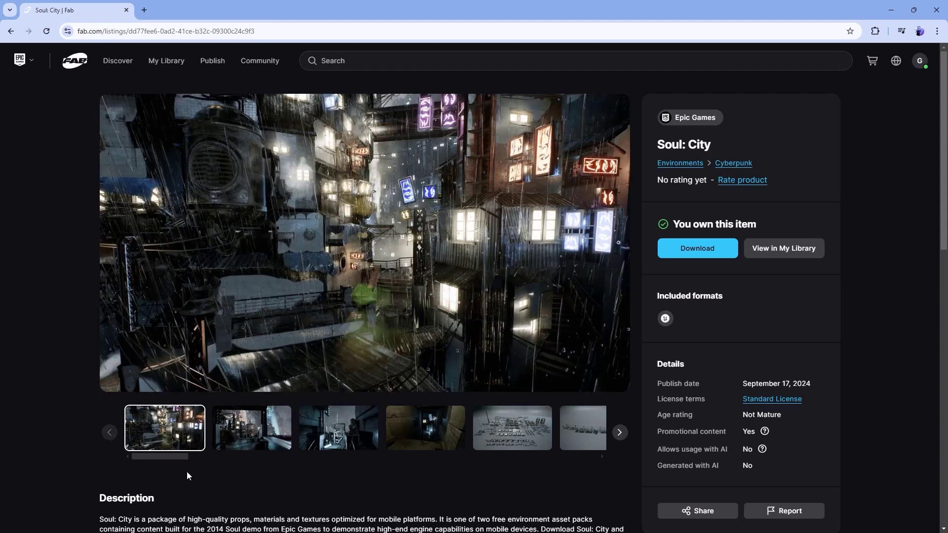
click(11, 31)
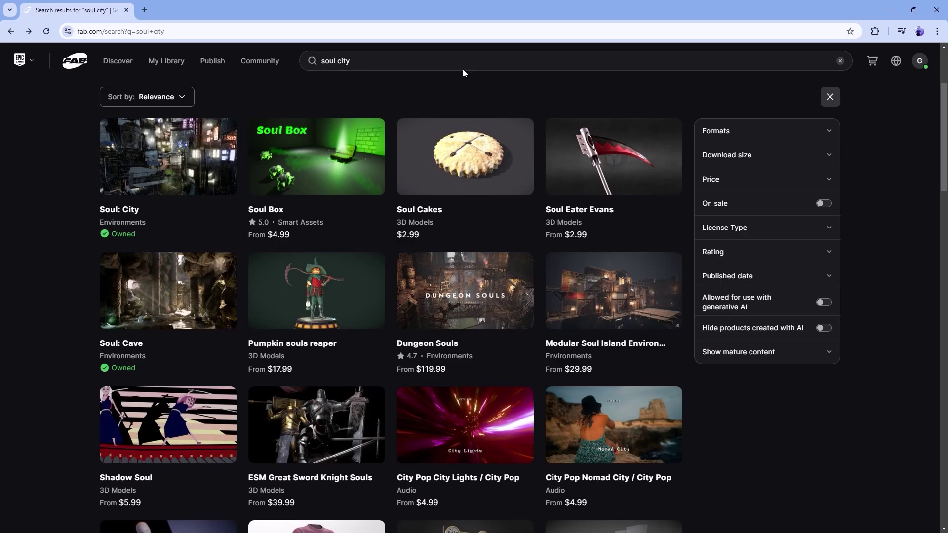
scroll(143, 202, up, 3)
click(75, 63)
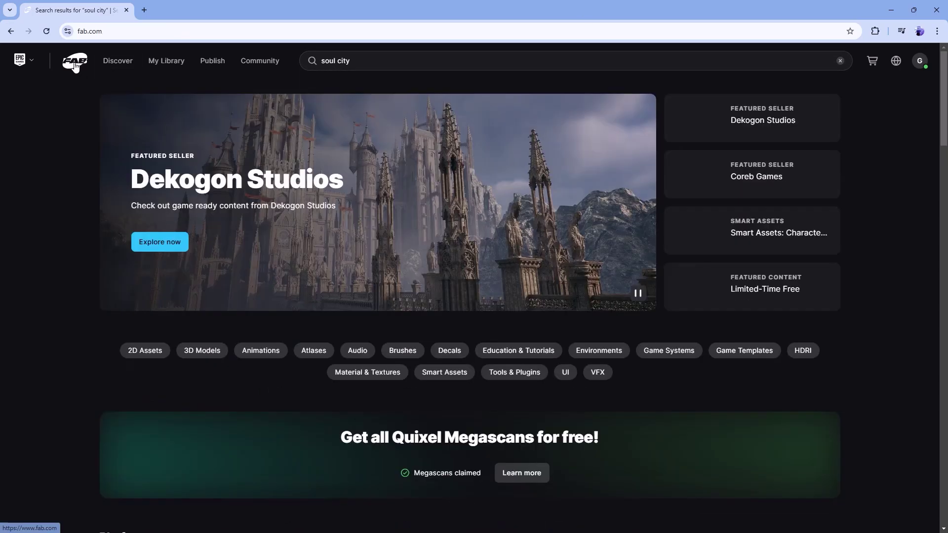
Step: Open Quixel's seller page from the Fab home page and browse its environments and 3D models
scroll(15, 259, down, 6)
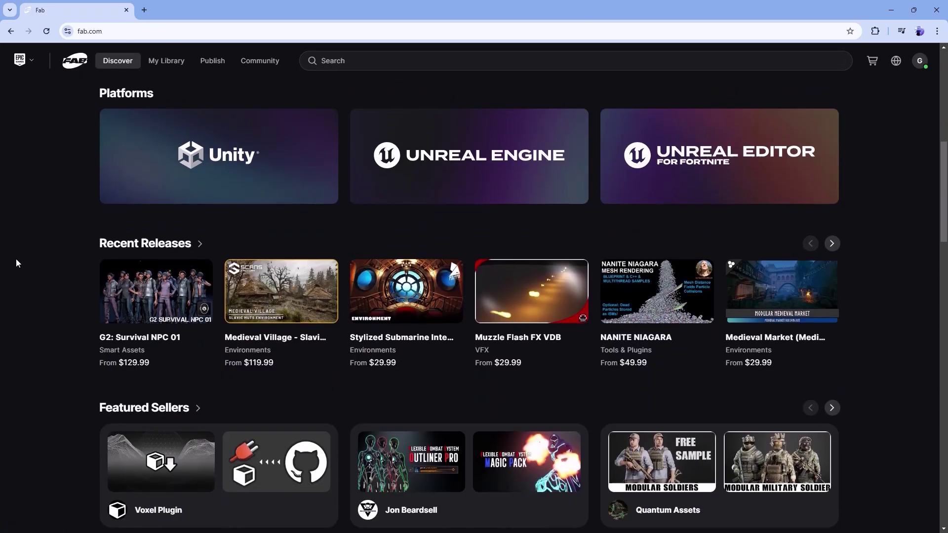
scroll(17, 259, down, 7)
scroll(18, 260, down, 5)
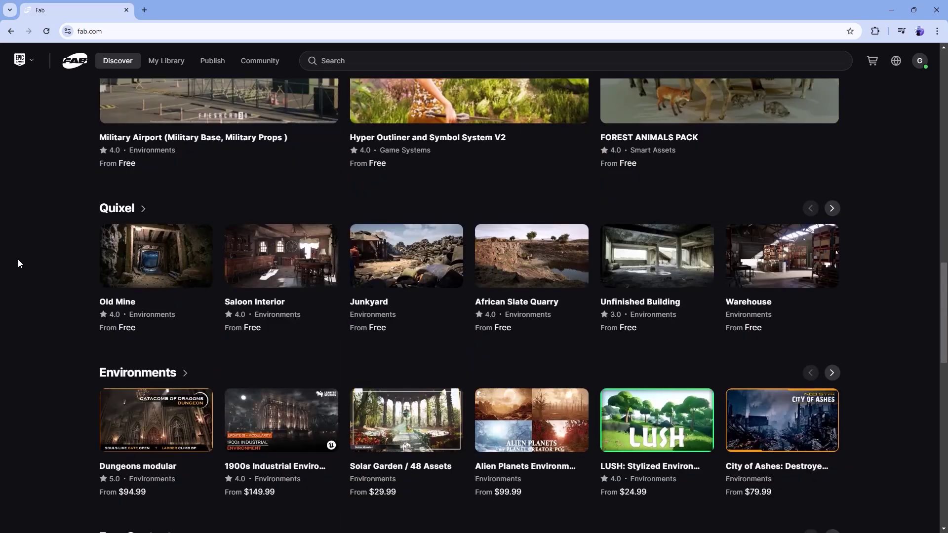
click(117, 208)
scroll(44, 307, down, 5)
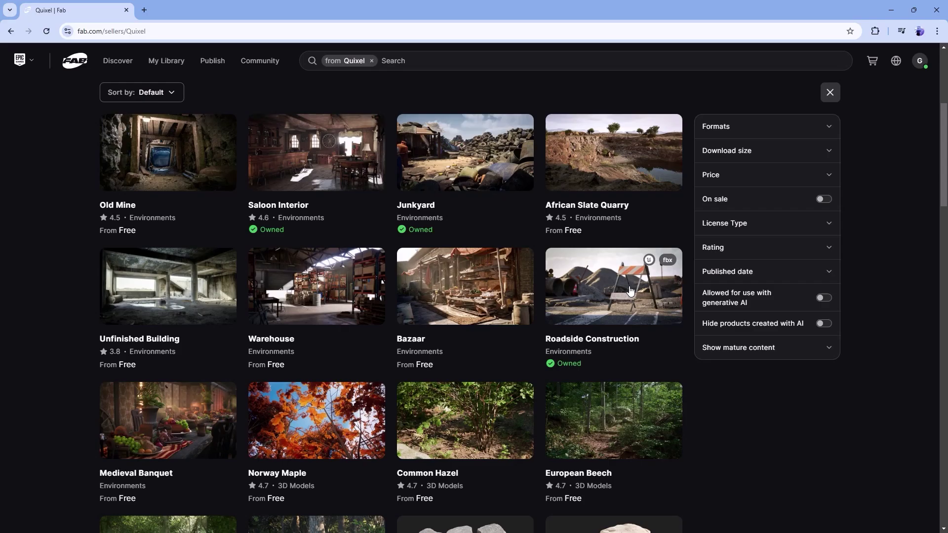
scroll(7, 273, down, 8)
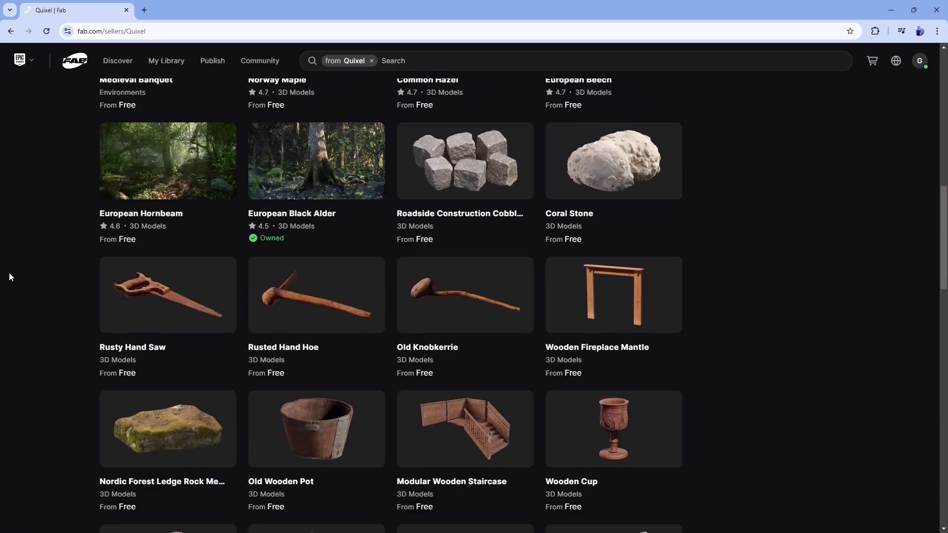
scroll(8, 272, down, 8)
scroll(100, 251, up, 20)
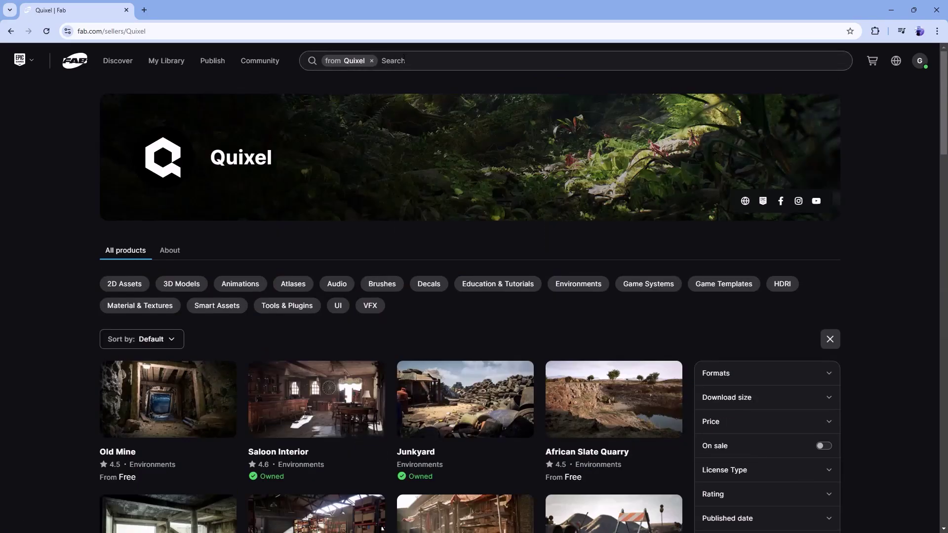
Step: Search Quixel's products for "building", and widen the search to all sellers
click(403, 59)
text(building)
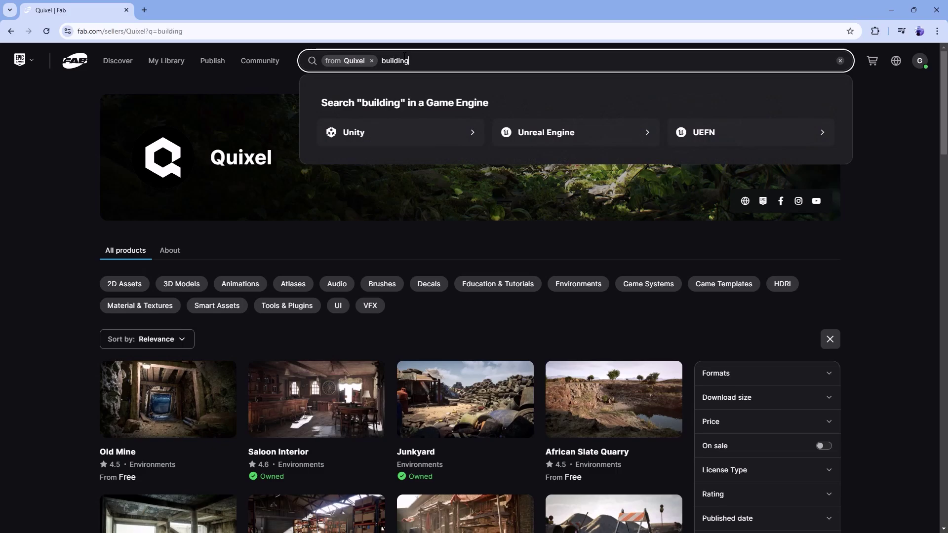
key(Return)
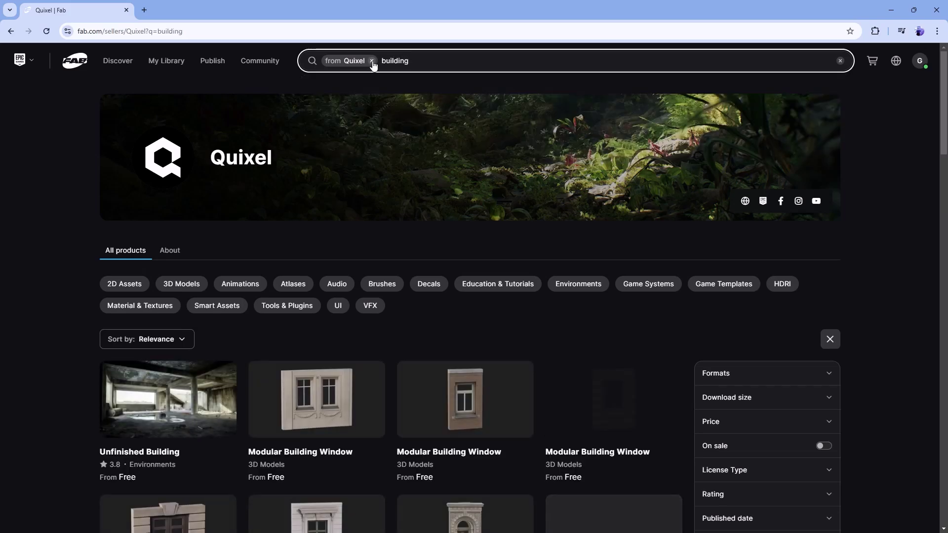
click(372, 62)
Step: Limit the building search to free products, browse the results and open one of the listings
scroll(783, 295, down, 2)
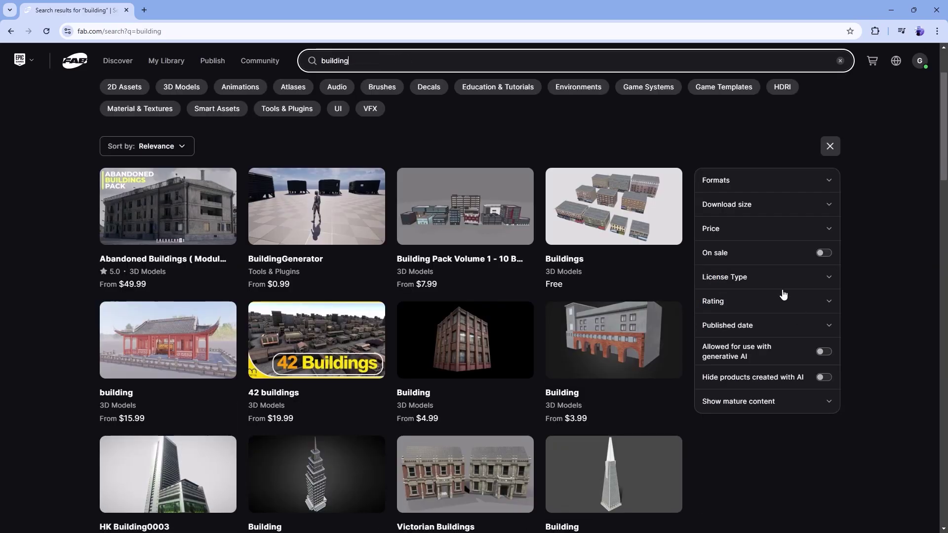
click(762, 228)
click(708, 275)
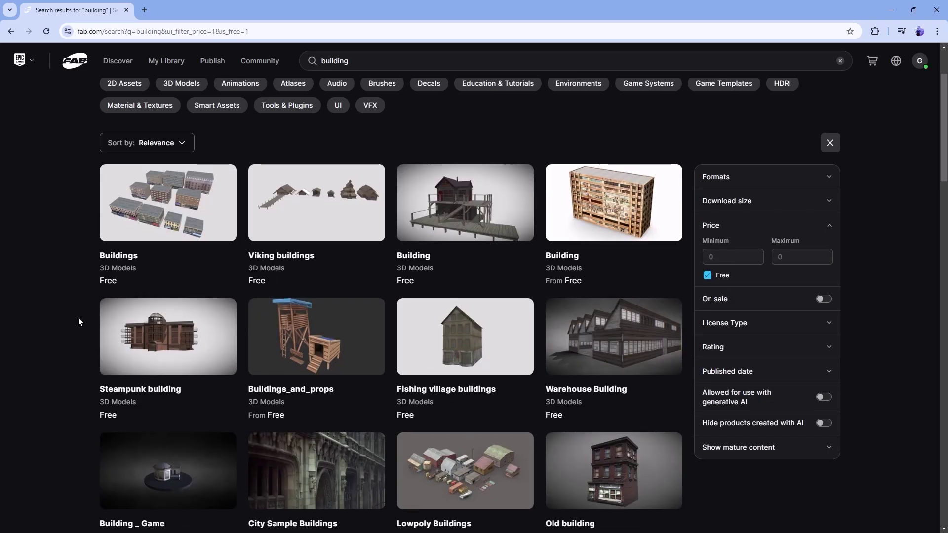
scroll(78, 321, down, 17)
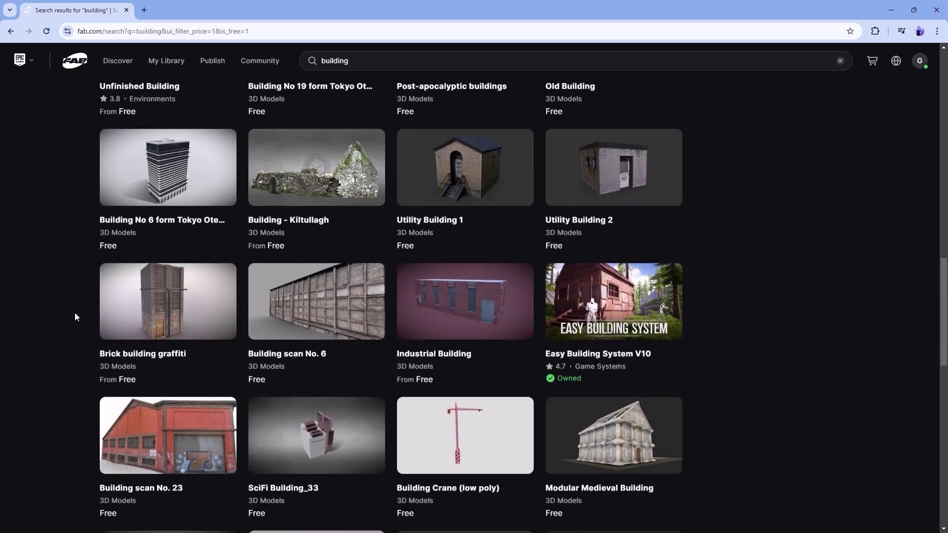
scroll(75, 317, down, 20)
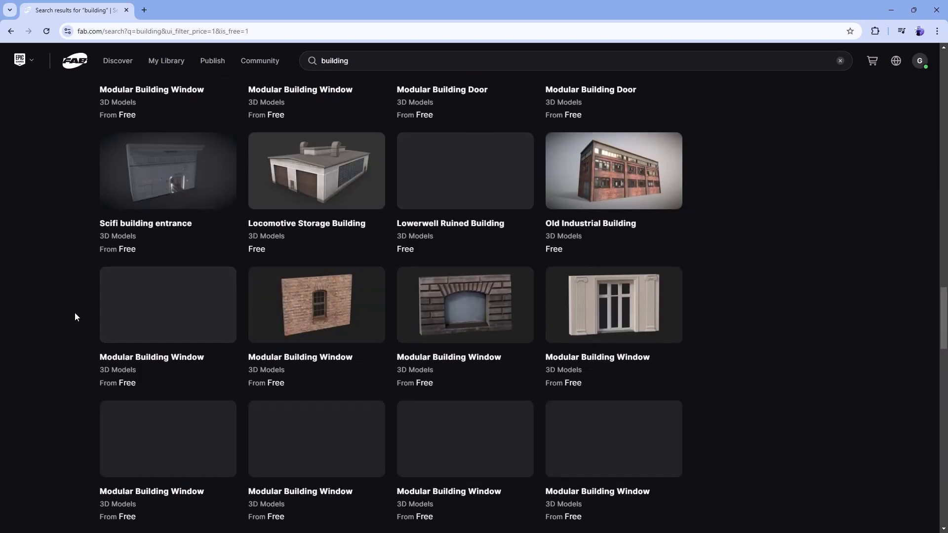
scroll(75, 316, down, 5)
click(250, 267)
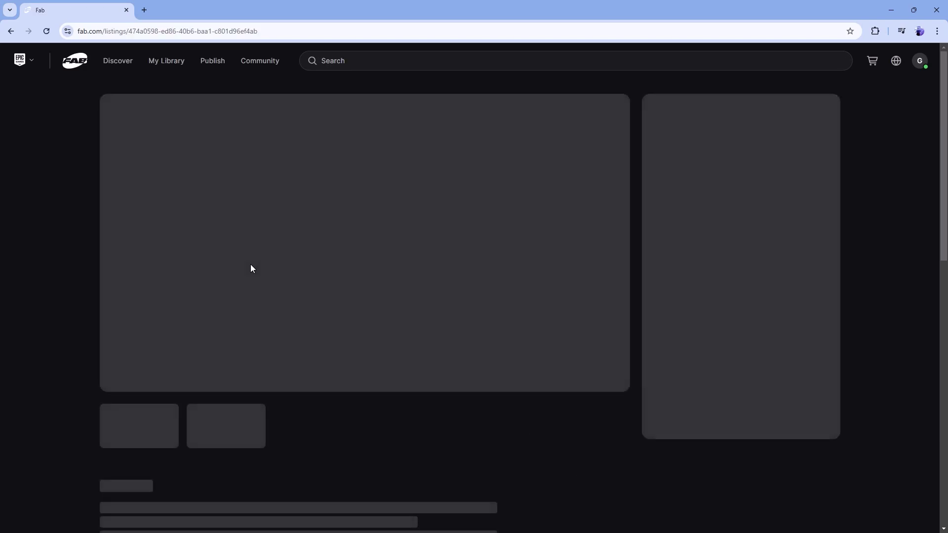